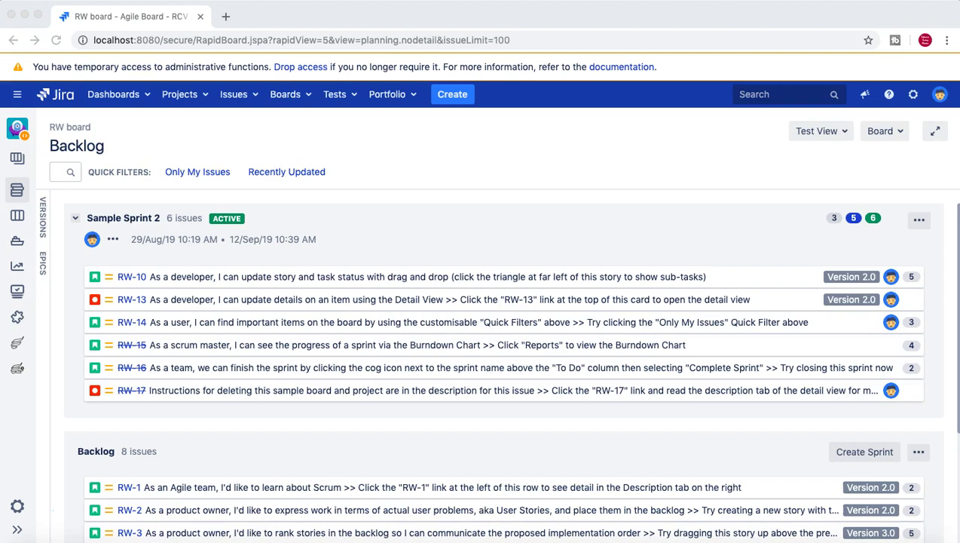
# - Open the Time tracking settings in the Issues section of Jira administration
pyautogui.click(676, 157)
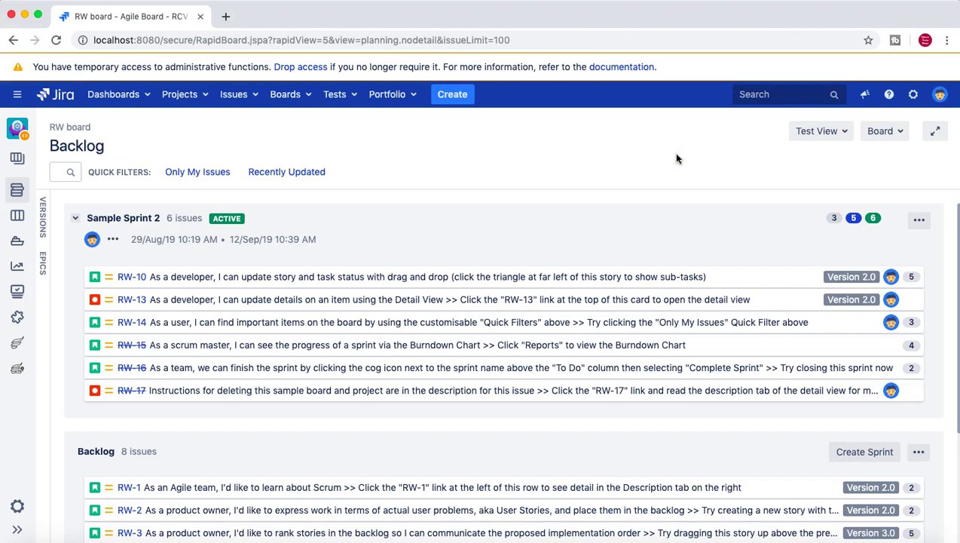
pyautogui.click(913, 95)
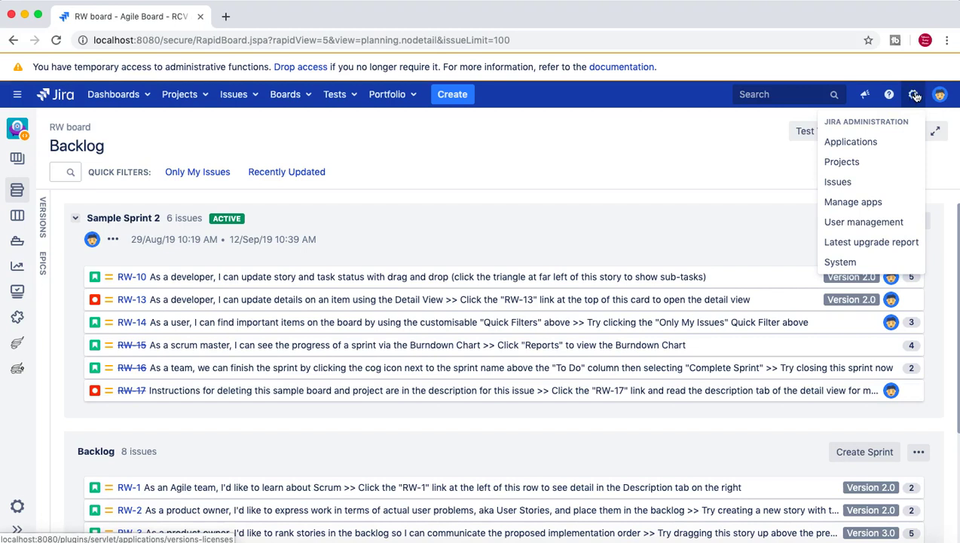
pyautogui.click(879, 183)
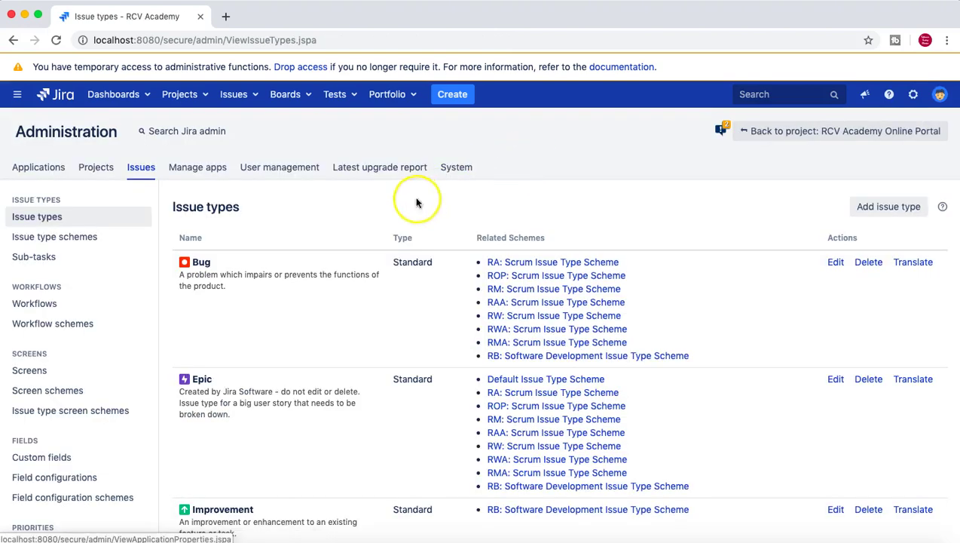
pyautogui.scroll(-3, 320, 322)
pyautogui.scroll(3, 319, 322)
pyautogui.scroll(-3, 319, 322)
pyautogui.scroll(-3, 319, 321)
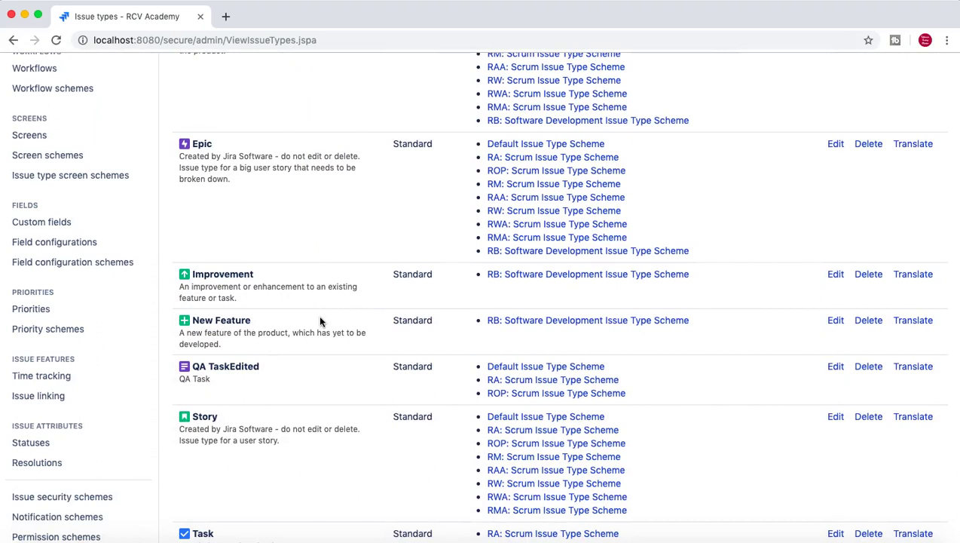
pyautogui.scroll(-2, 320, 322)
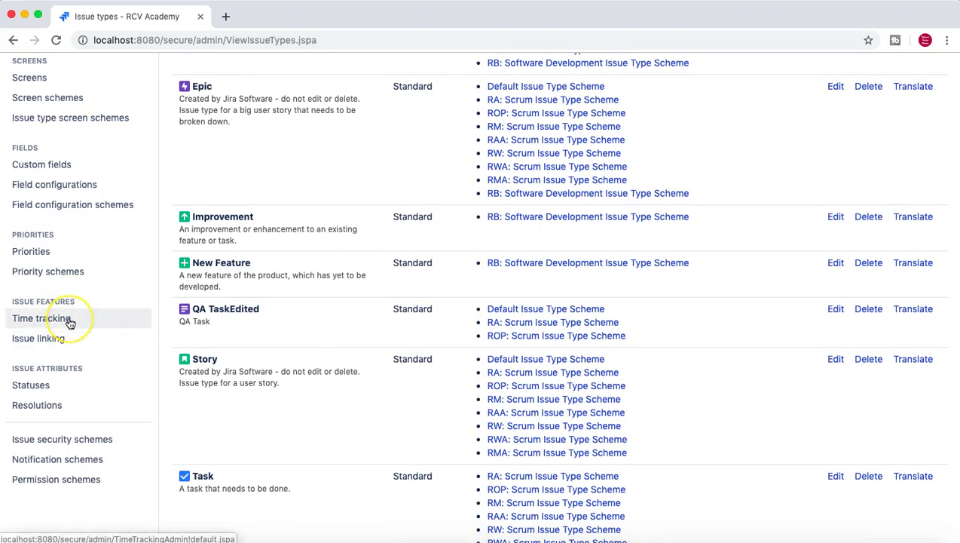
pyautogui.click(69, 323)
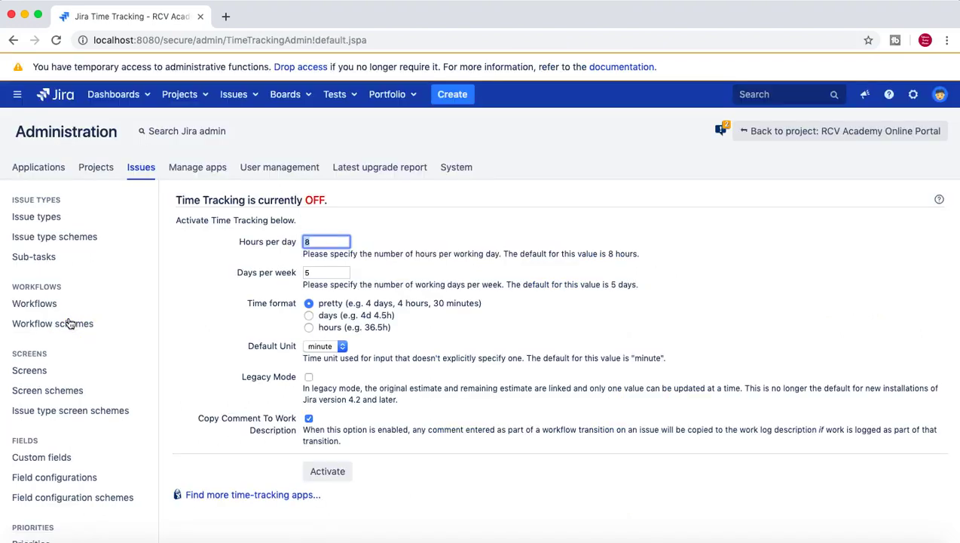
# - Activate time tracking with the preset values and dismiss the re-index recommendation
pyautogui.scroll(-1, 403, 205)
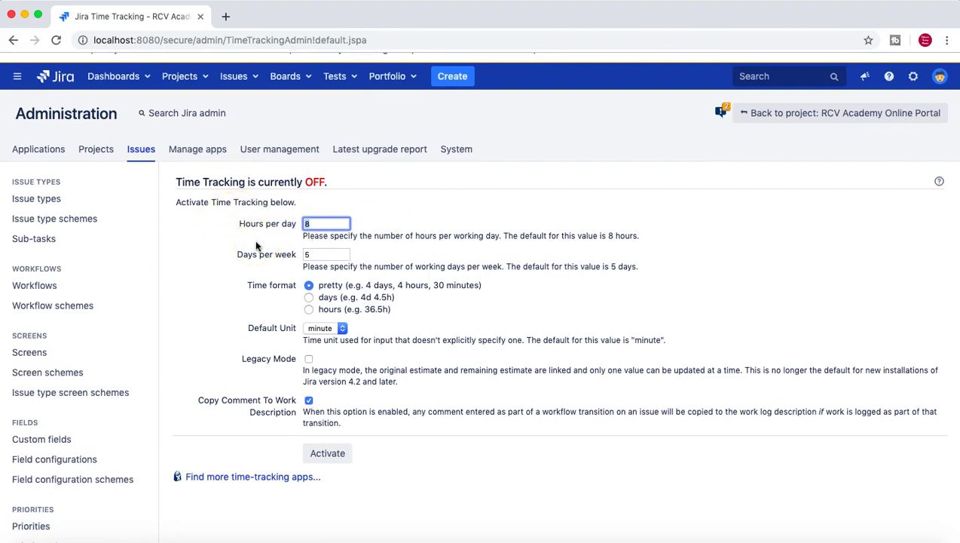
pyautogui.click(392, 206)
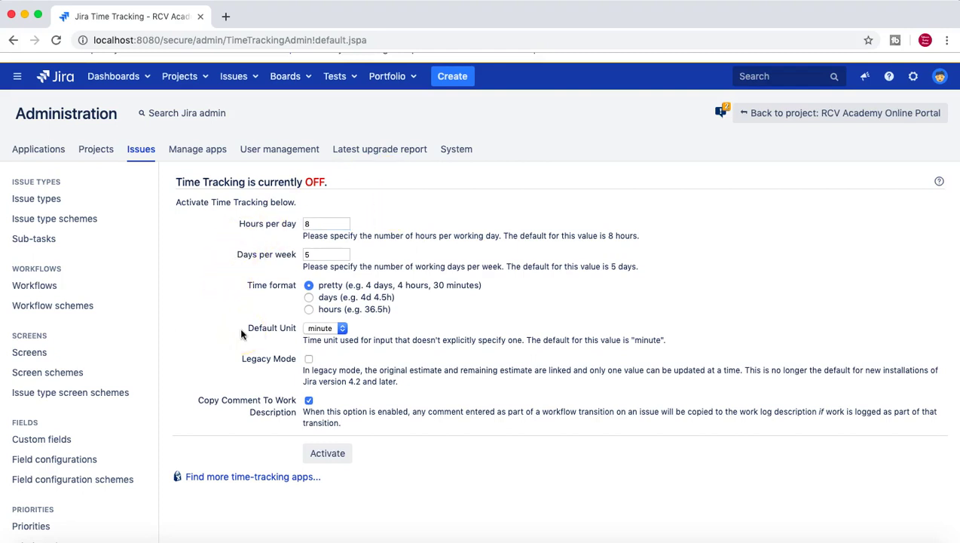
pyautogui.click(257, 293)
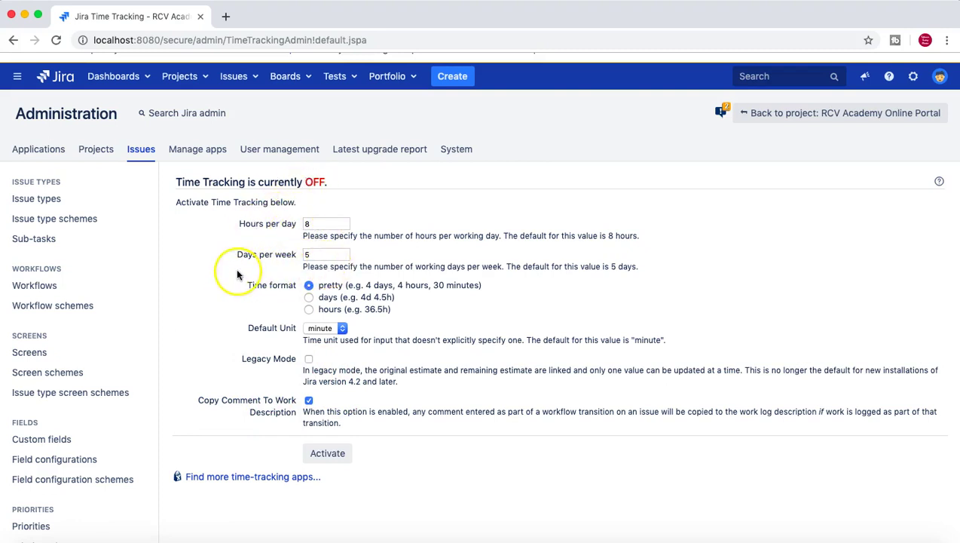
pyautogui.scroll(-1, 230, 366)
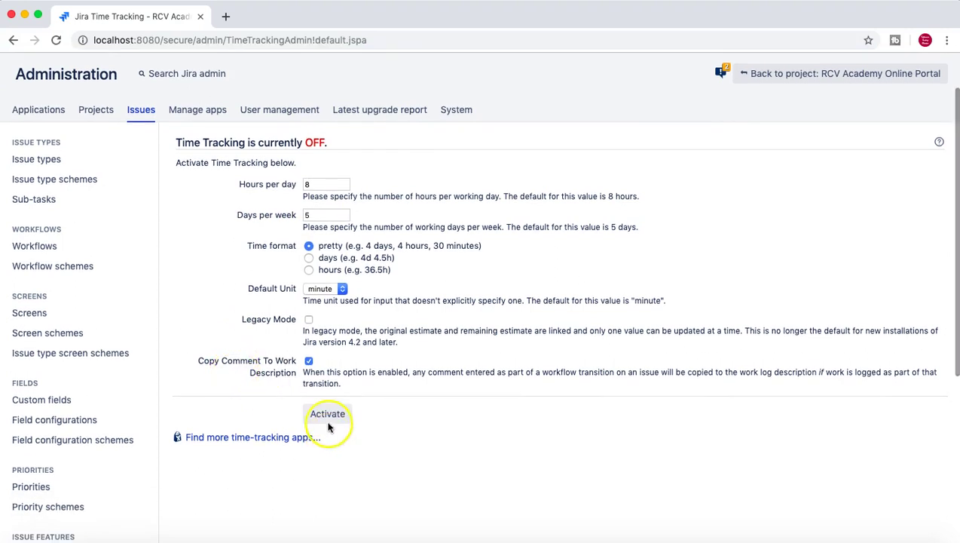
pyautogui.scroll(1, 315, 192)
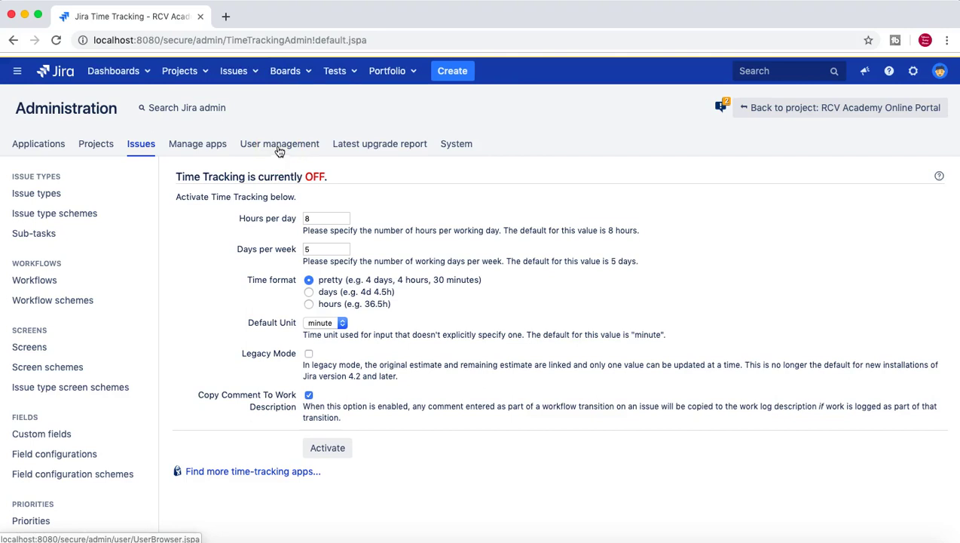
pyautogui.click(337, 450)
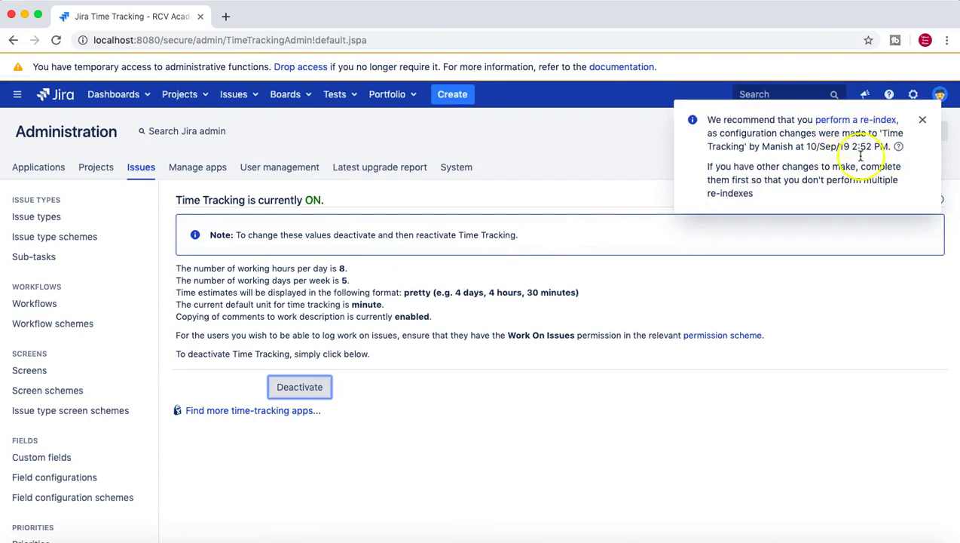
pyautogui.click(921, 119)
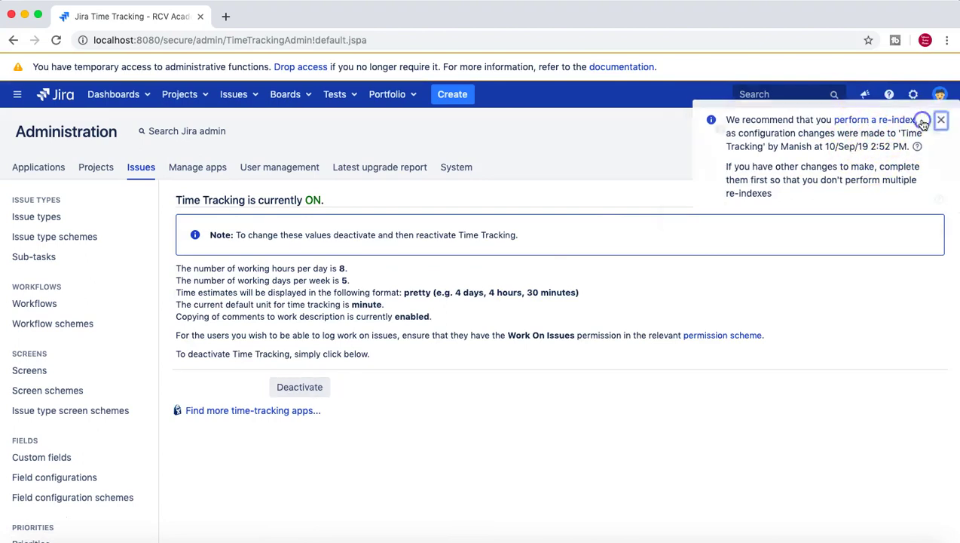
# - Open the recent issue RA-26 "test issue" in a new browser tab and switch to it
pyautogui.click(253, 95)
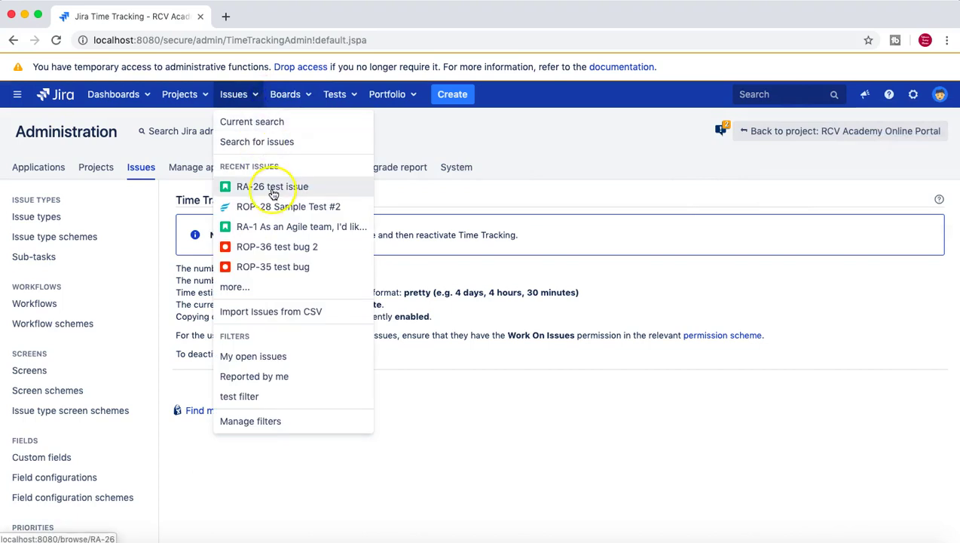
pyautogui.rightClick(273, 194)
pyautogui.click(292, 197)
pyautogui.click(275, 15)
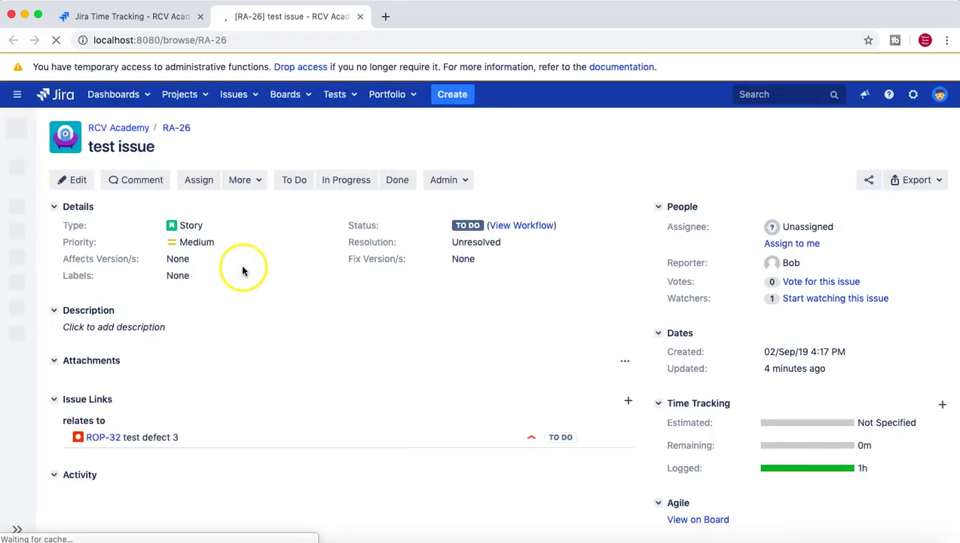
# - Review the Log Work form of issue RA-26, from Time Spent to Work Description, and close it without logging
pyautogui.click(260, 180)
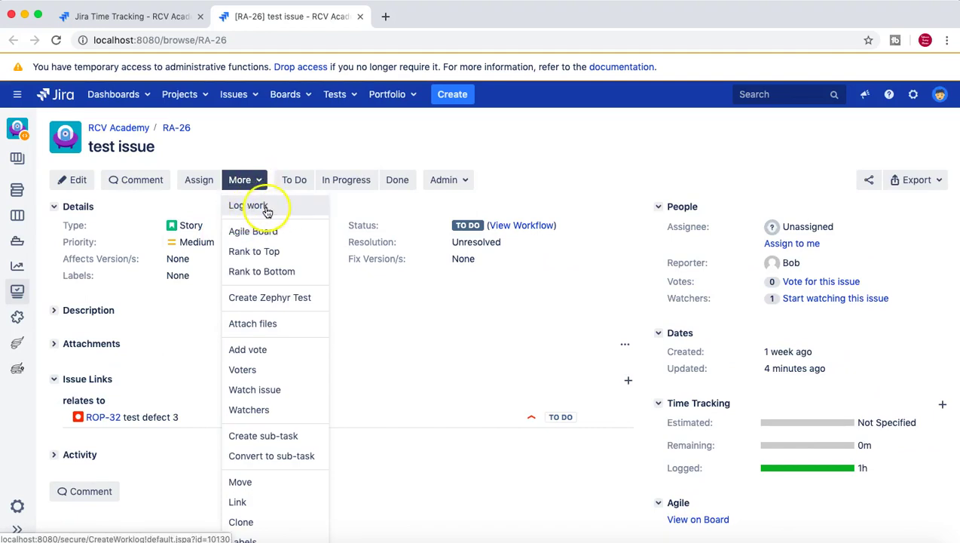
pyautogui.click(263, 207)
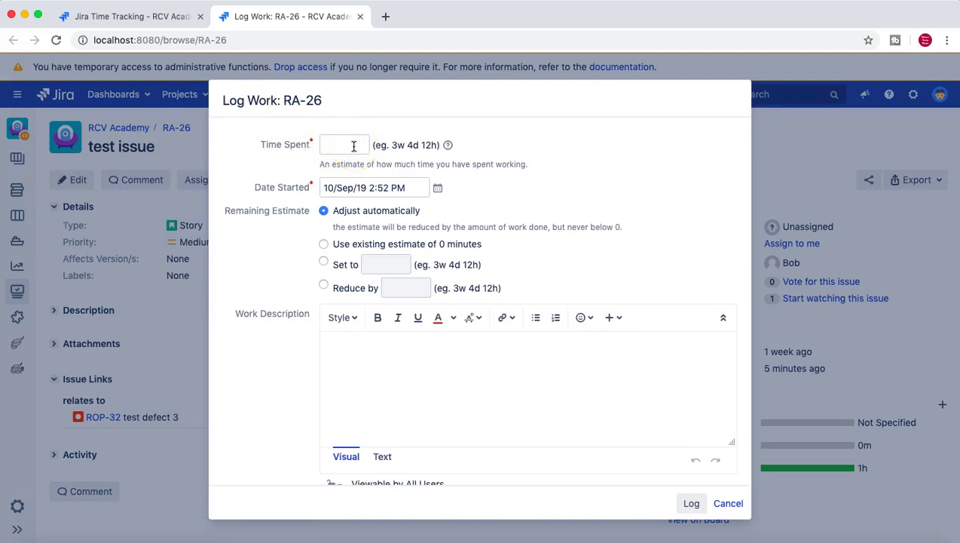
pyautogui.click(346, 146)
pyautogui.scroll(-2, 300, 315)
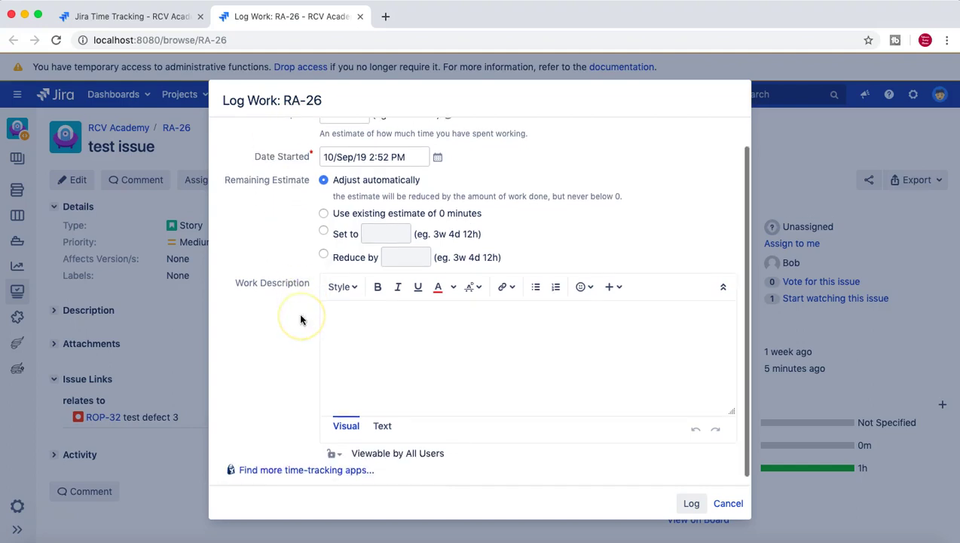
pyautogui.scroll(1, 340, 310)
pyautogui.click(343, 326)
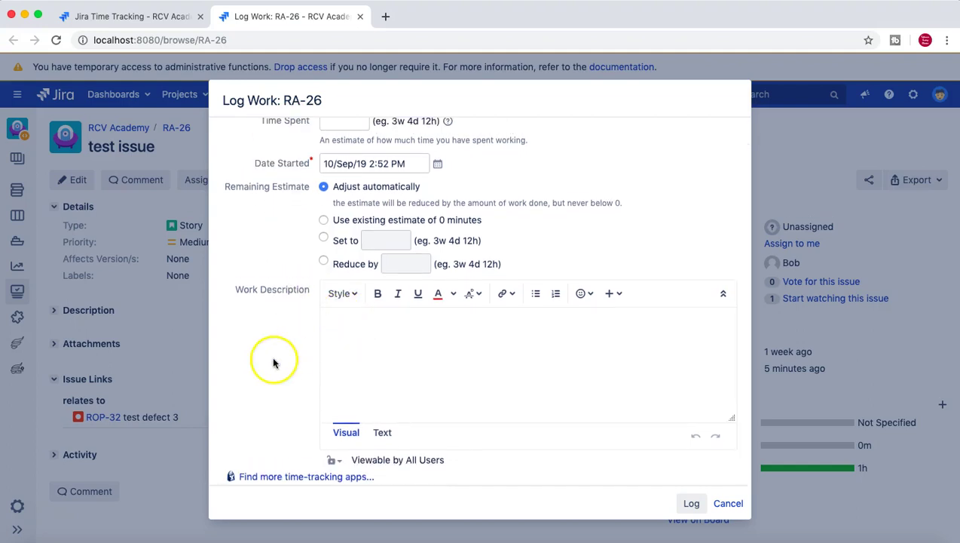
pyautogui.scroll(-1, 274, 363)
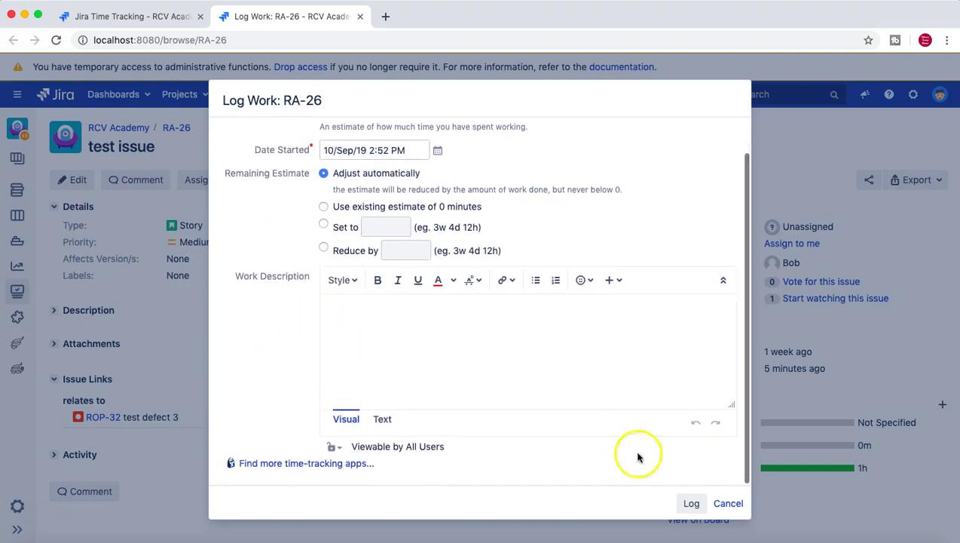
pyautogui.click(735, 506)
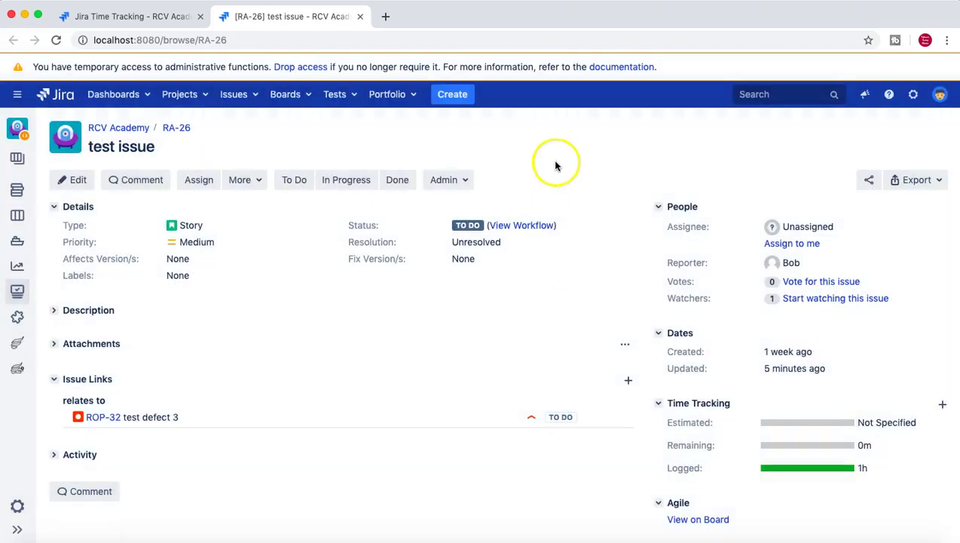
# - Go back to the time tracking settings and deactivate time tracking
pyautogui.click(115, 16)
pyautogui.click(493, 448)
pyautogui.click(301, 387)
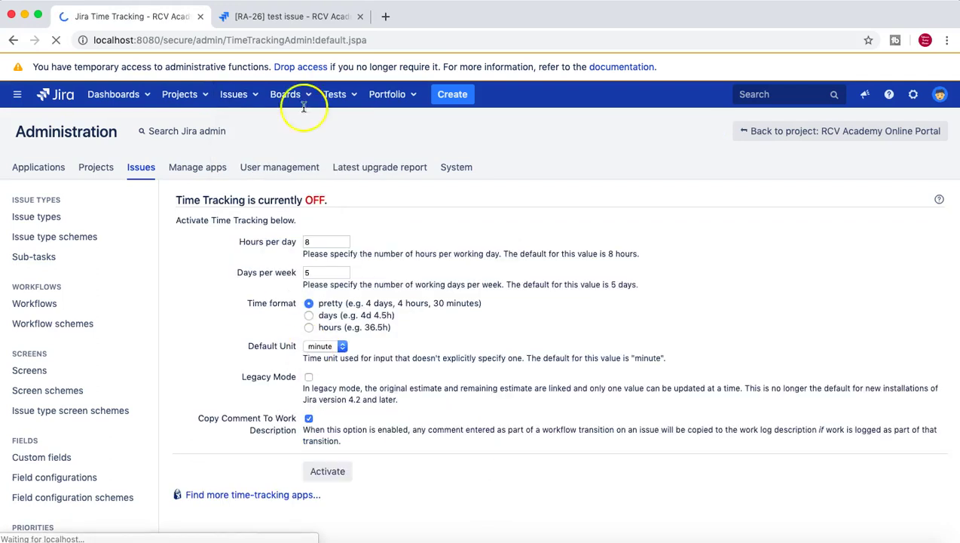
# - Reload issue RA-26 and check its side sections and additional actions for time tracking and Log work
pyautogui.click(309, 14)
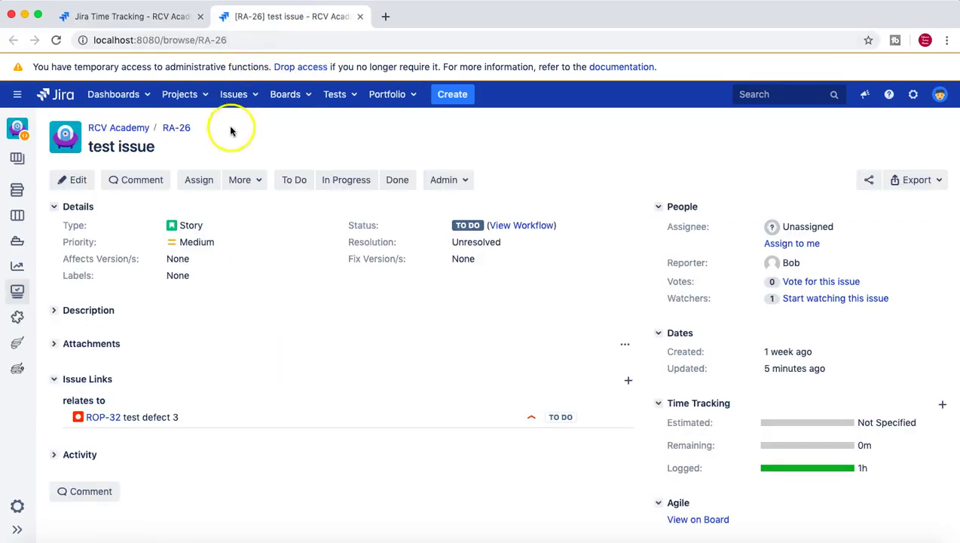
pyautogui.click(276, 41)
pyautogui.press('Return')
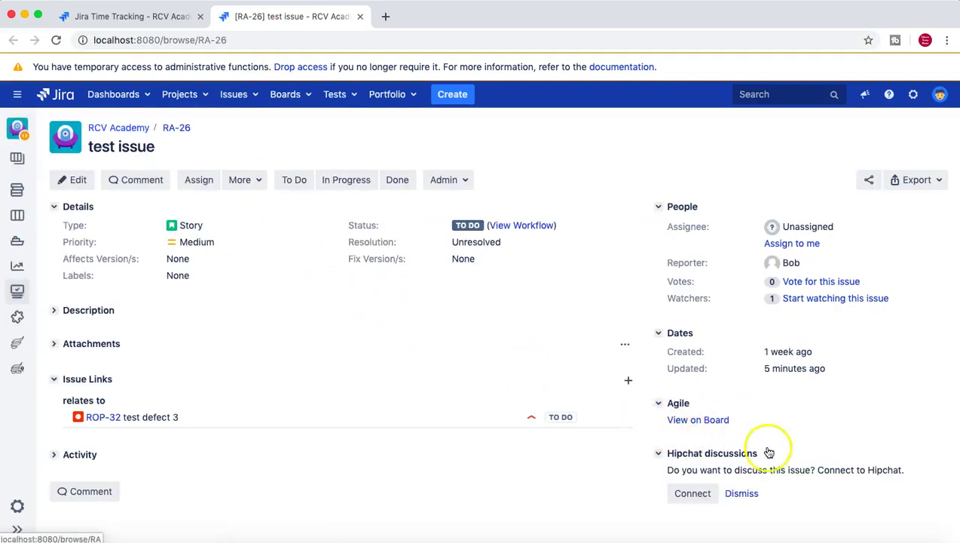
pyautogui.click(259, 183)
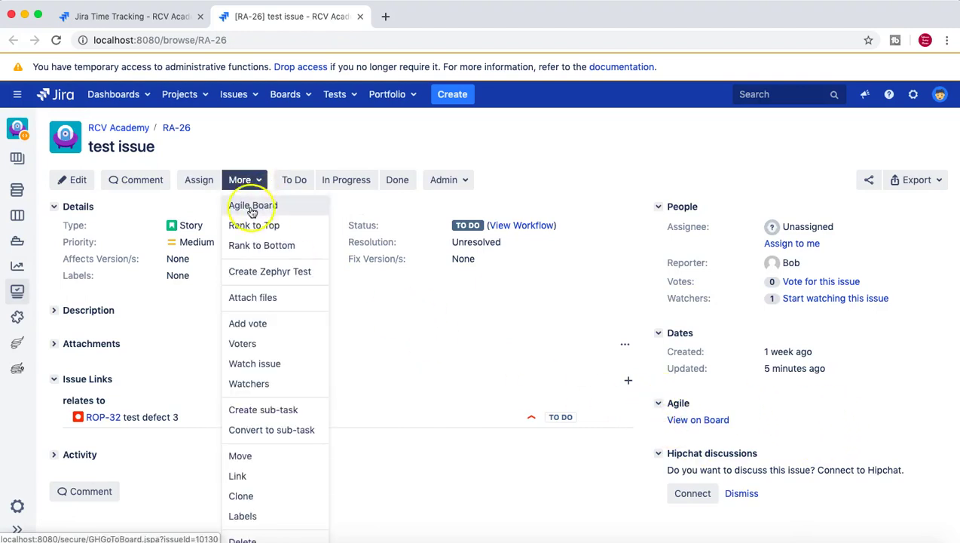
pyautogui.click(267, 223)
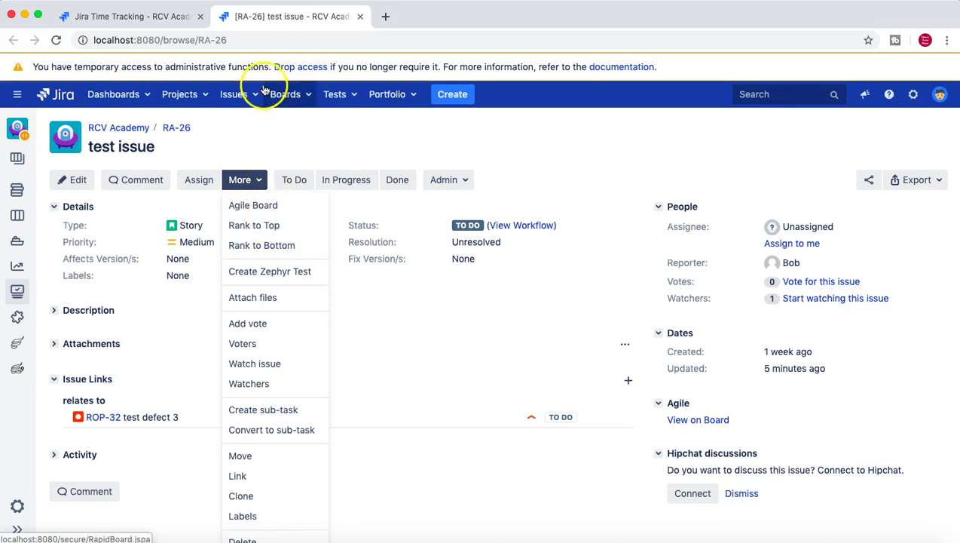
# - Reactivate time tracking with the preset values and reload issue RA-26
pyautogui.click(167, 14)
pyautogui.click(336, 473)
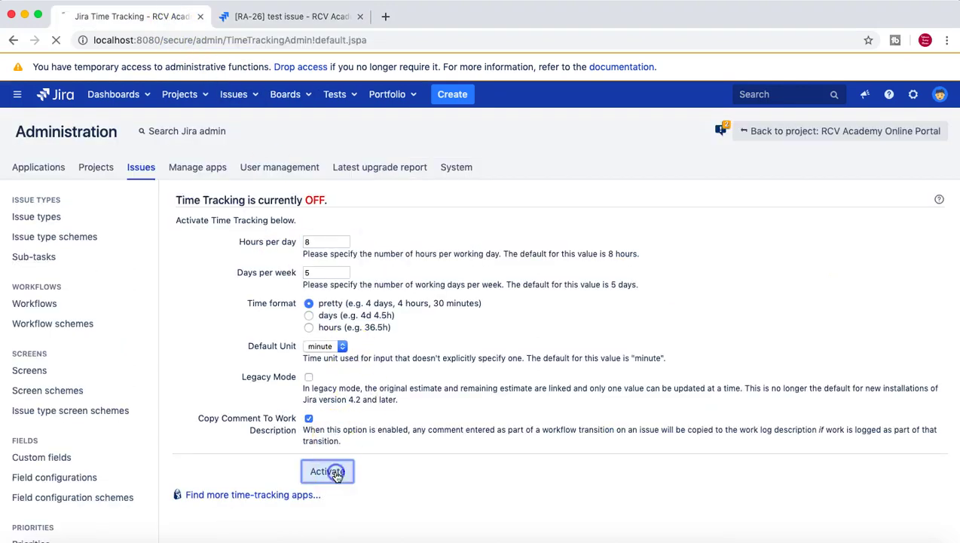
pyautogui.click(312, 17)
pyautogui.click(333, 38)
pyautogui.press('Return')
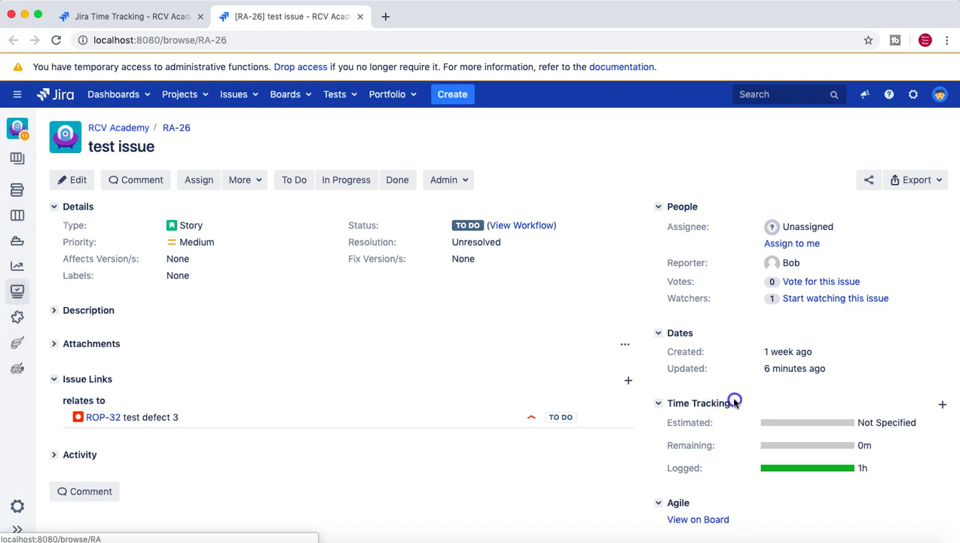
# - Examine the Estimated, Remaining and Logged fields in the Time Tracking section of issue RA-26
pyautogui.doubleClick(711, 403)
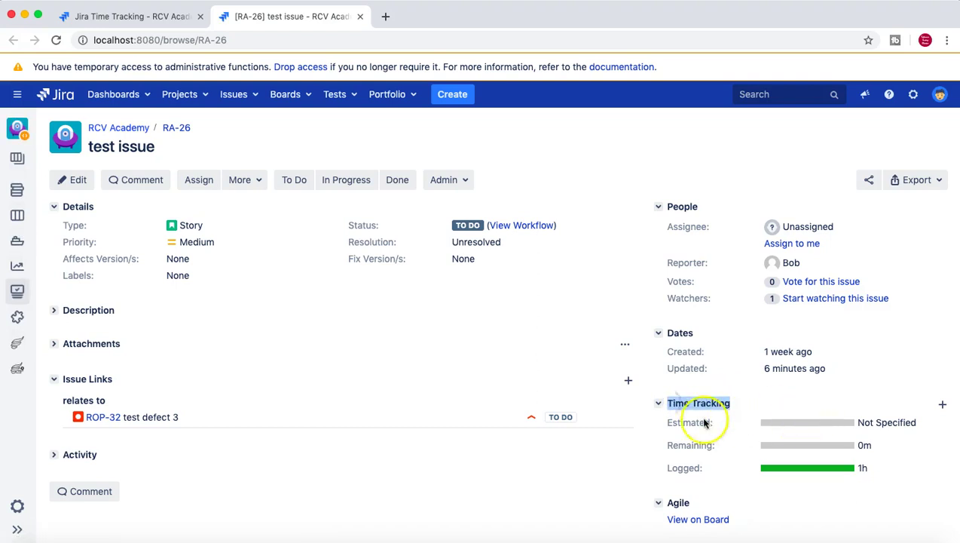
pyautogui.moveTo(671, 423); pyautogui.dragTo(702, 445)
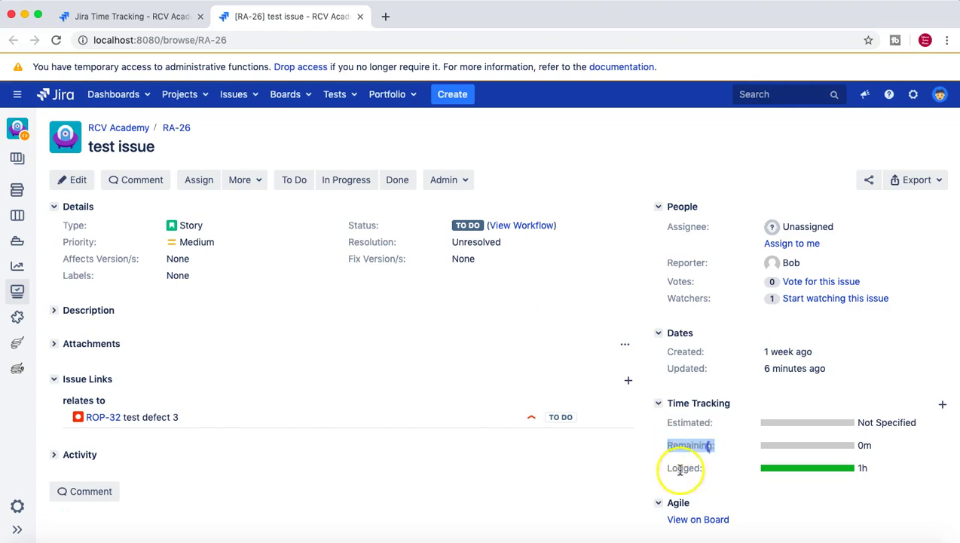
pyautogui.click(675, 468)
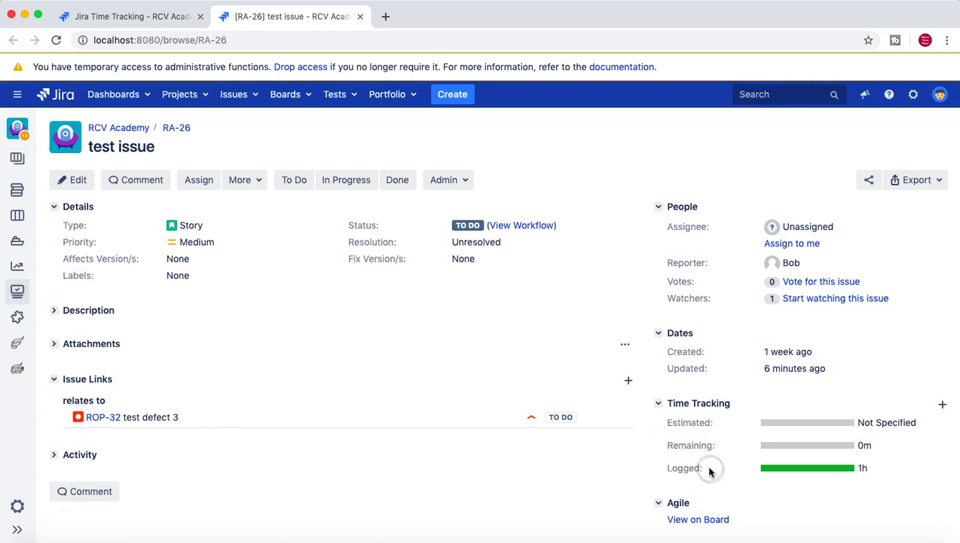
pyautogui.moveTo(703, 468); pyautogui.dragTo(668, 423)
pyautogui.click(690, 436)
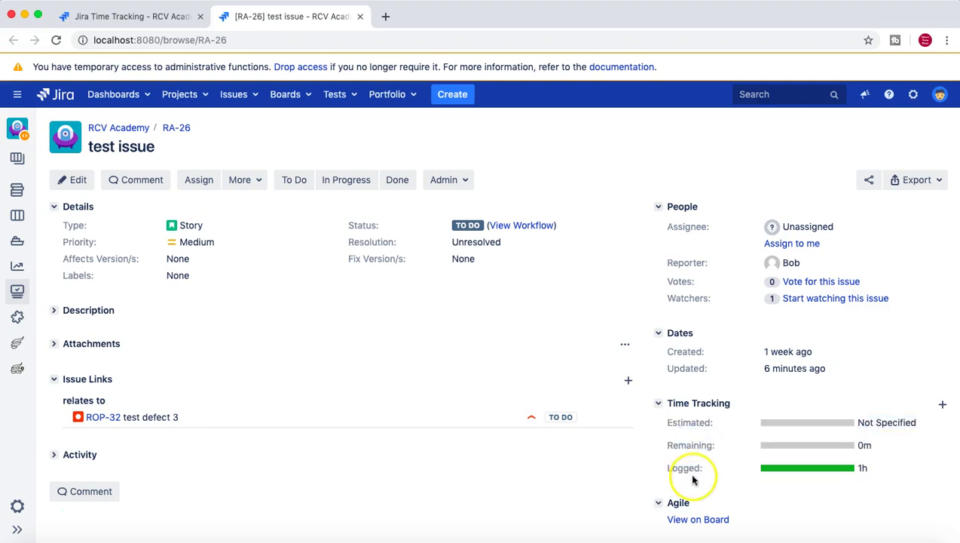
pyautogui.moveTo(705, 470); pyautogui.dragTo(666, 420)
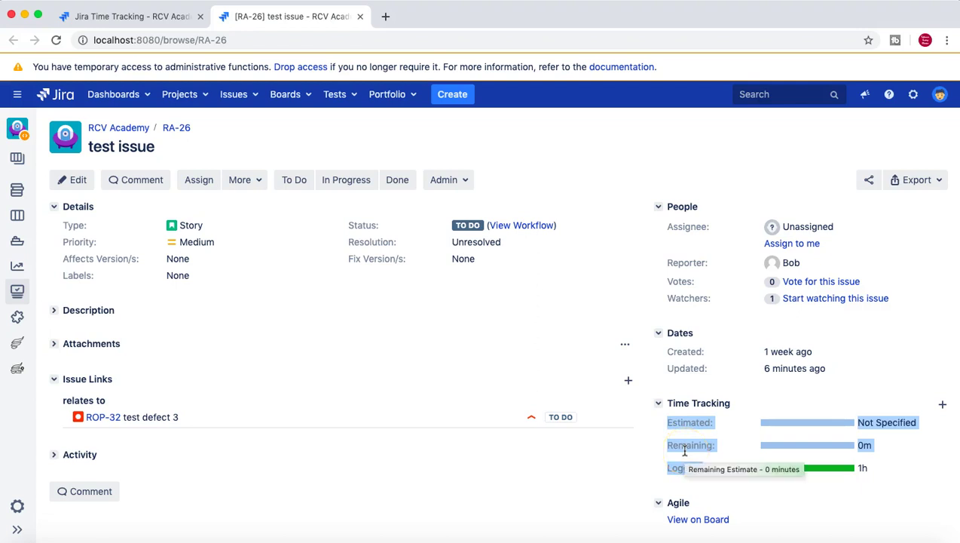
pyautogui.click(689, 444)
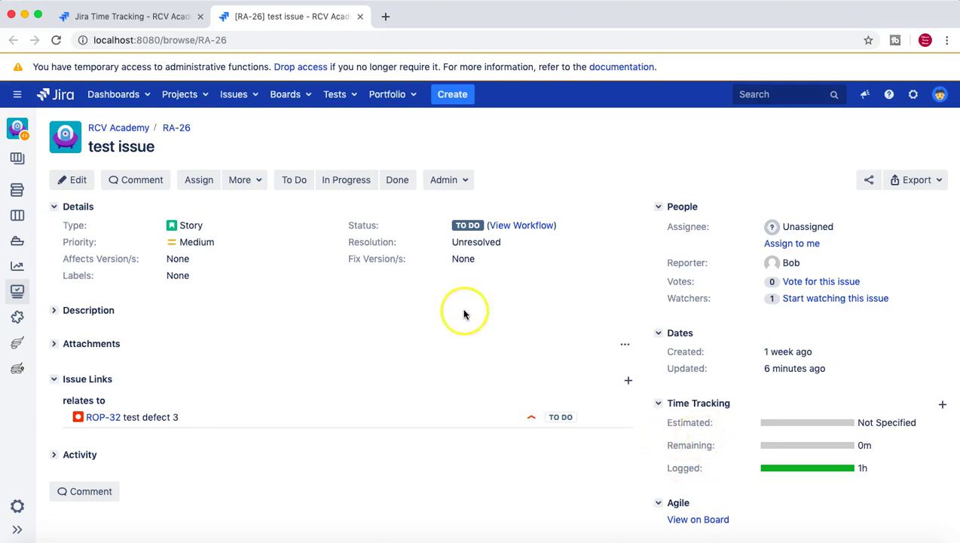
# - Return to Jira administration, dismiss the re-index recommendation and open the issue linking settings
pyautogui.click(155, 17)
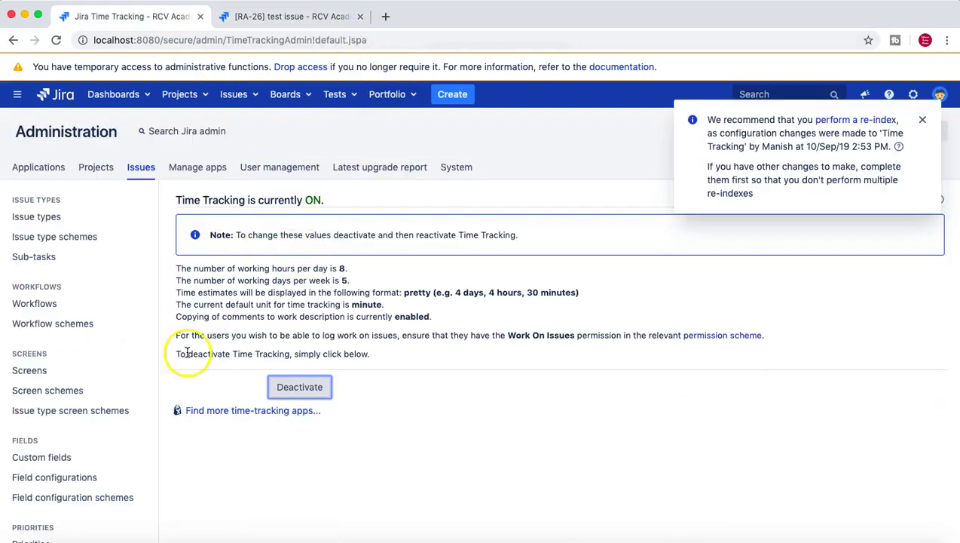
pyautogui.scroll(-5, 214, 465)
pyautogui.scroll(-1, 212, 471)
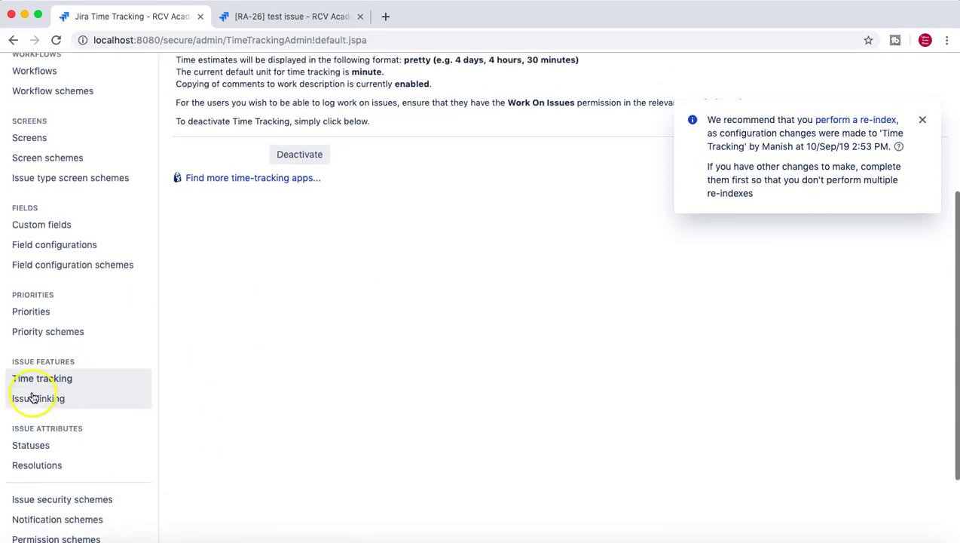
pyautogui.click(922, 119)
pyautogui.click(20, 401)
# - Examine the issue linking status and the existing link types with their outward and inward descriptions
pyautogui.scroll(-3, 428, 326)
pyautogui.scroll(1, 180, 286)
pyautogui.scroll(-2, 180, 285)
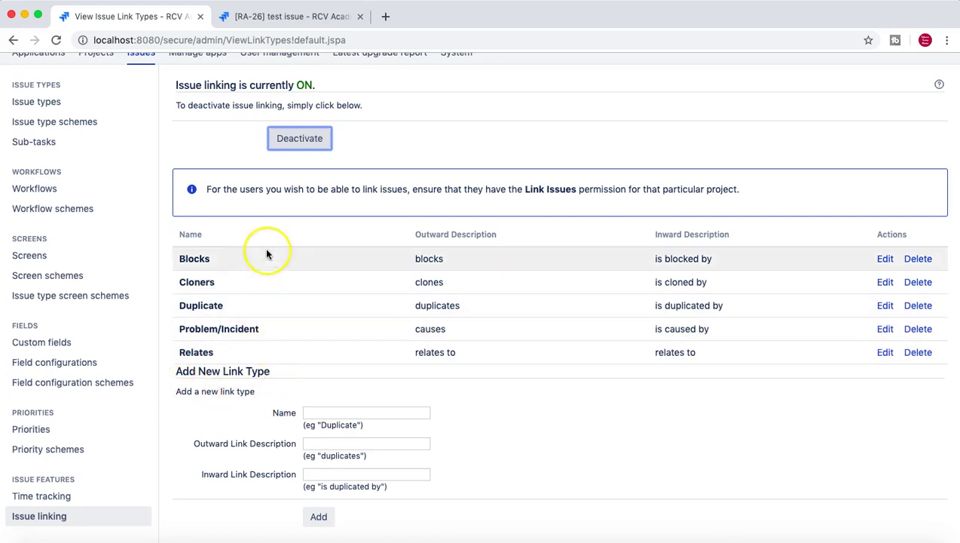
pyautogui.scroll(2, 264, 346)
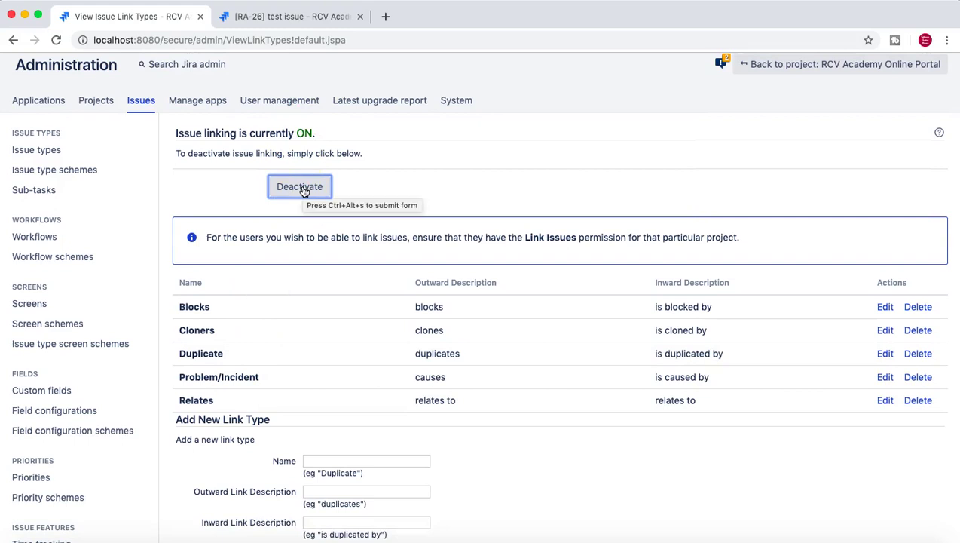
pyautogui.scroll(-3, 303, 191)
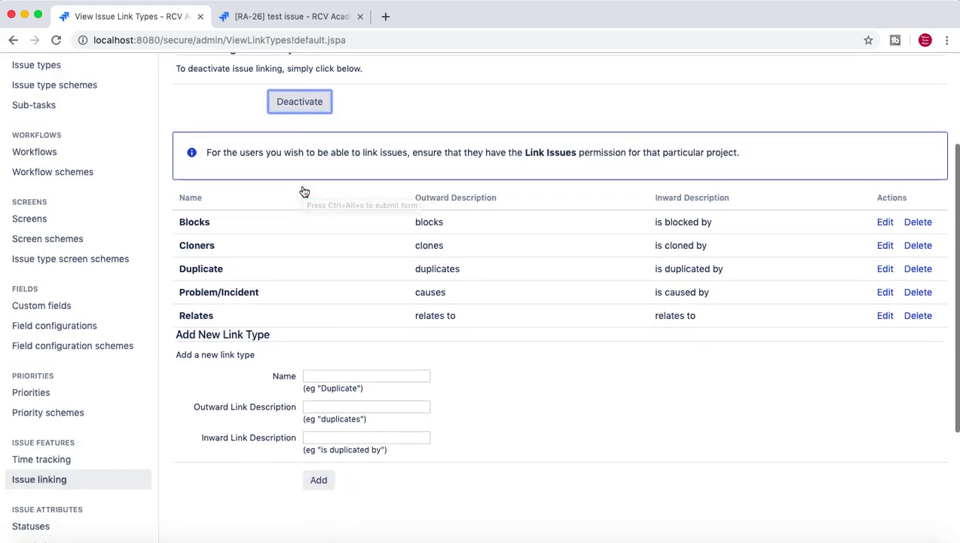
pyautogui.scroll(2, 304, 190)
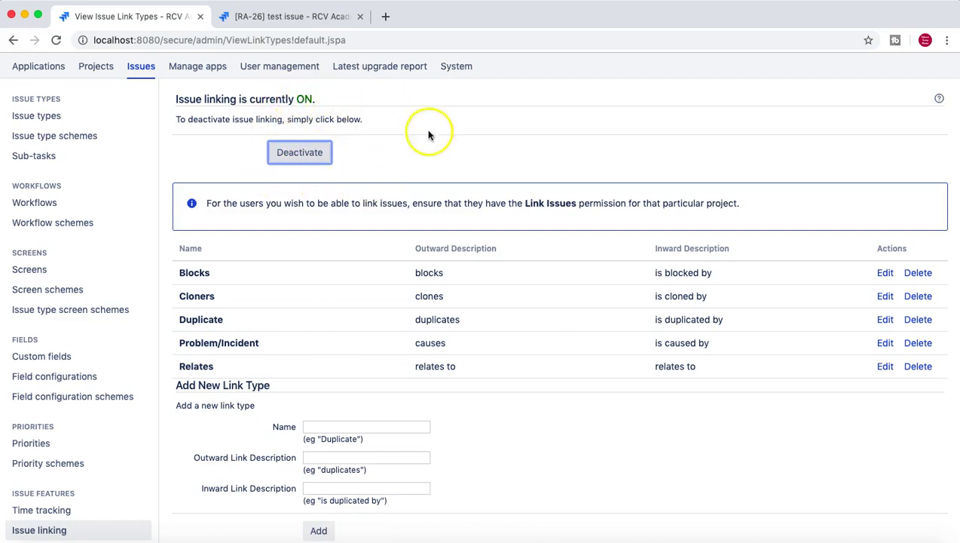
pyautogui.scroll(-1, 443, 174)
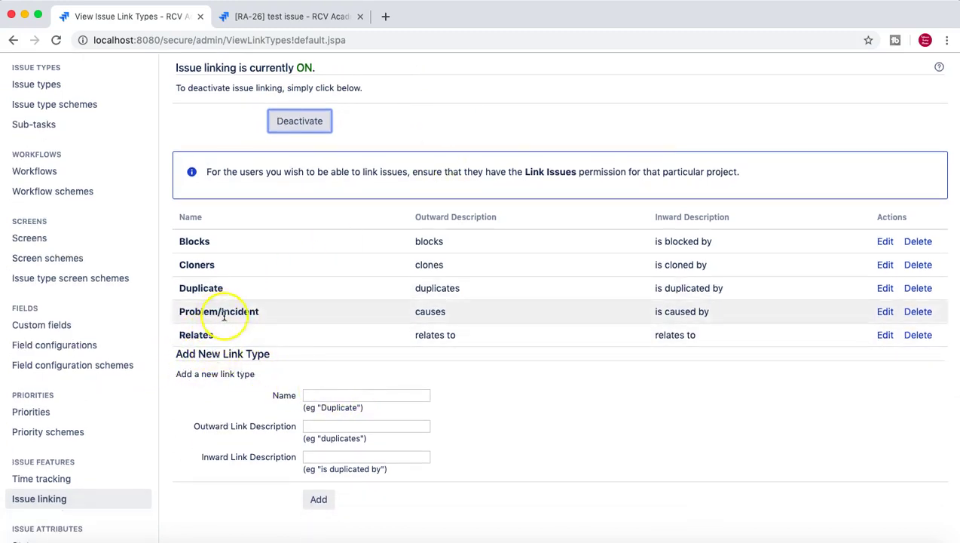
# - Add a link type named Tests with outward description "Tests" and inward description "is tested by"
pyautogui.click(314, 398)
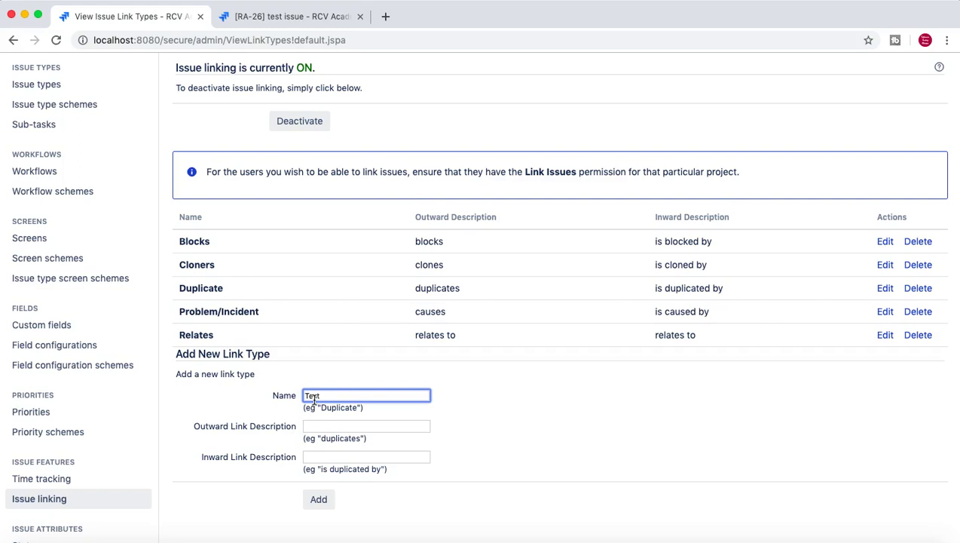
pyautogui.click(315, 426)
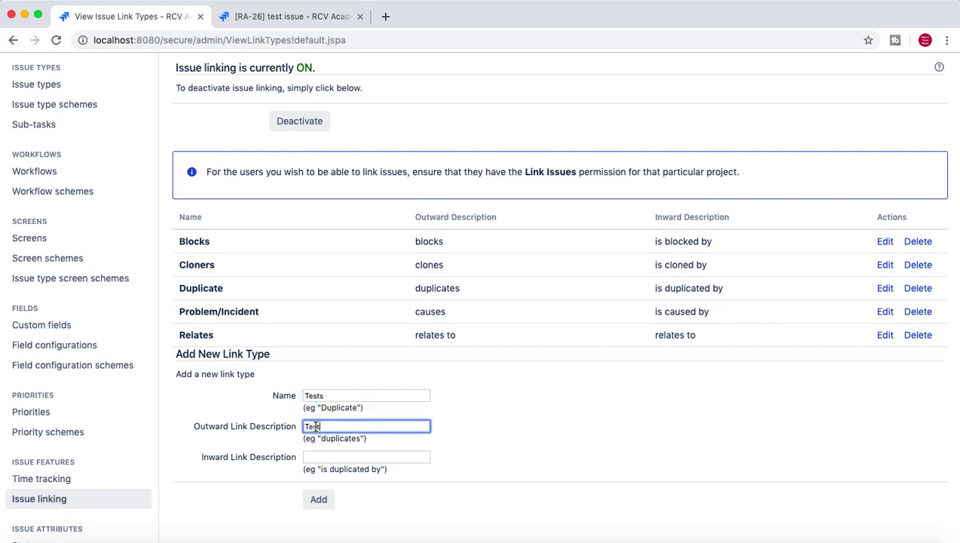
pyautogui.write('Tests')
pyautogui.click(335, 457)
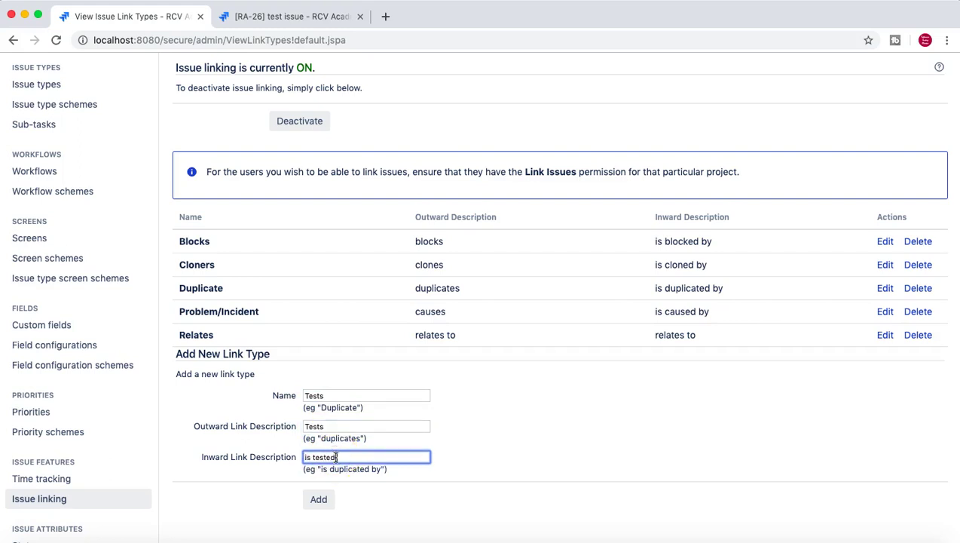
pyautogui.click(595, 429)
pyautogui.scroll(-2, 601, 428)
pyautogui.click(319, 437)
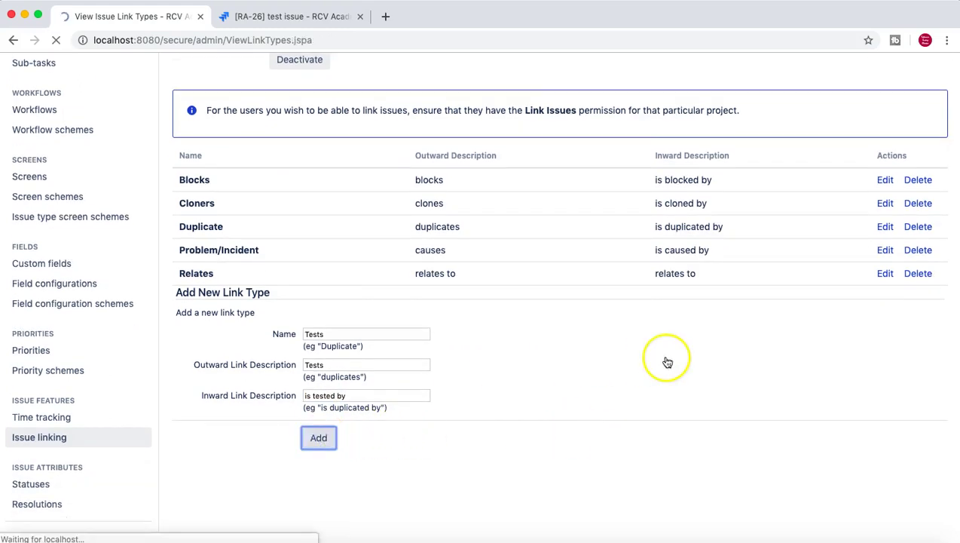
# - Check the list of link types for the new Tests entry and its descriptions
pyautogui.scroll(-2, 279, 397)
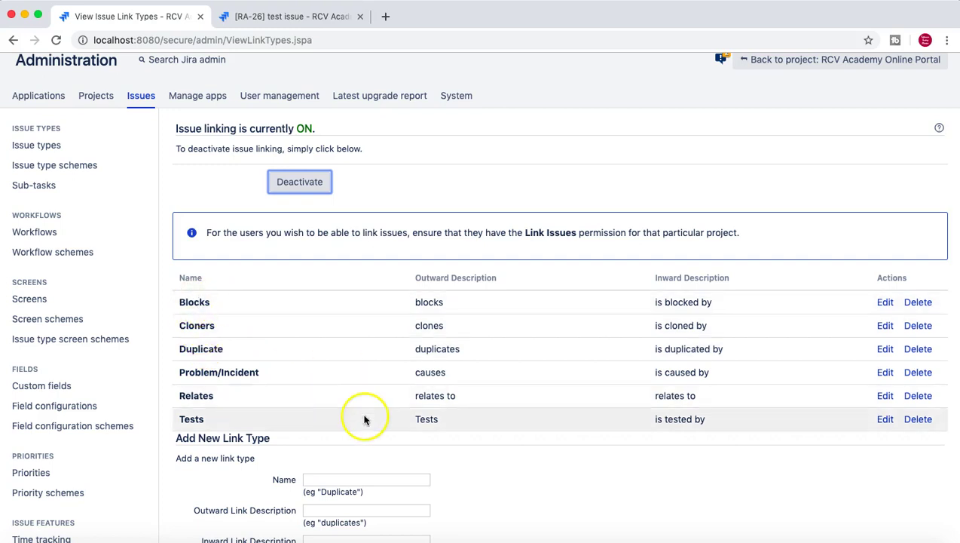
pyautogui.scroll(-1, 364, 420)
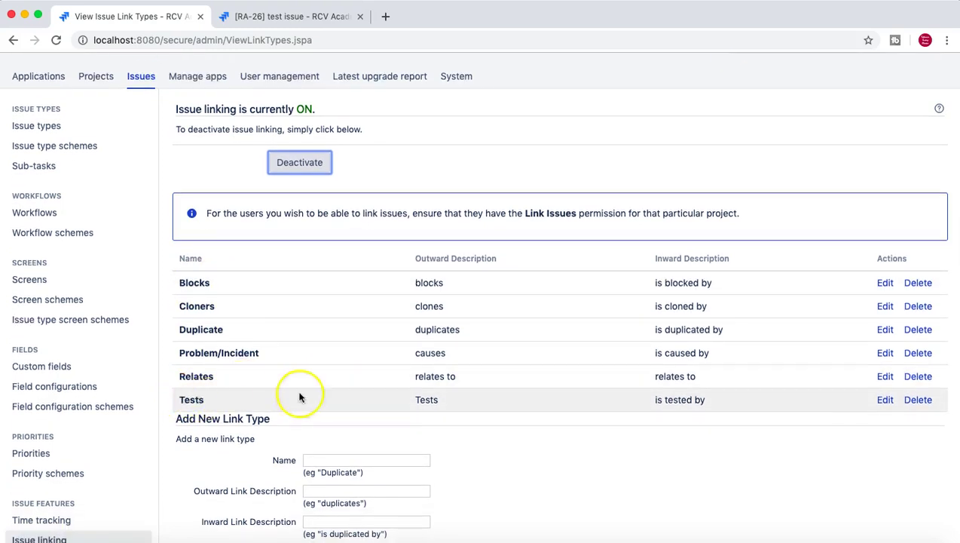
pyautogui.scroll(-5, 323, 398)
pyautogui.scroll(4, 322, 399)
pyautogui.scroll(3, 322, 399)
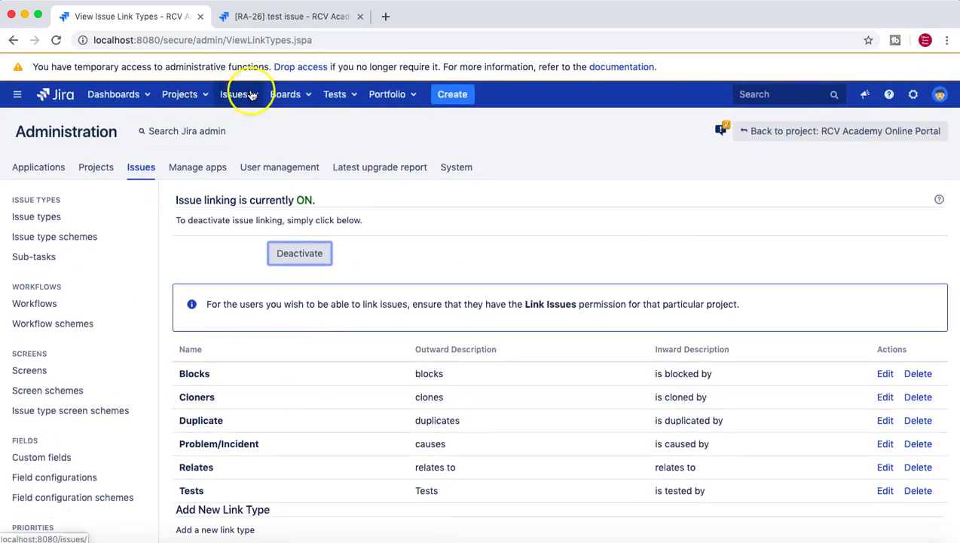
# - Reload issue RA-26 and examine the link relationship shown in its Issue Links section
pyautogui.click(281, 15)
pyautogui.click(274, 39)
pyautogui.press('Return')
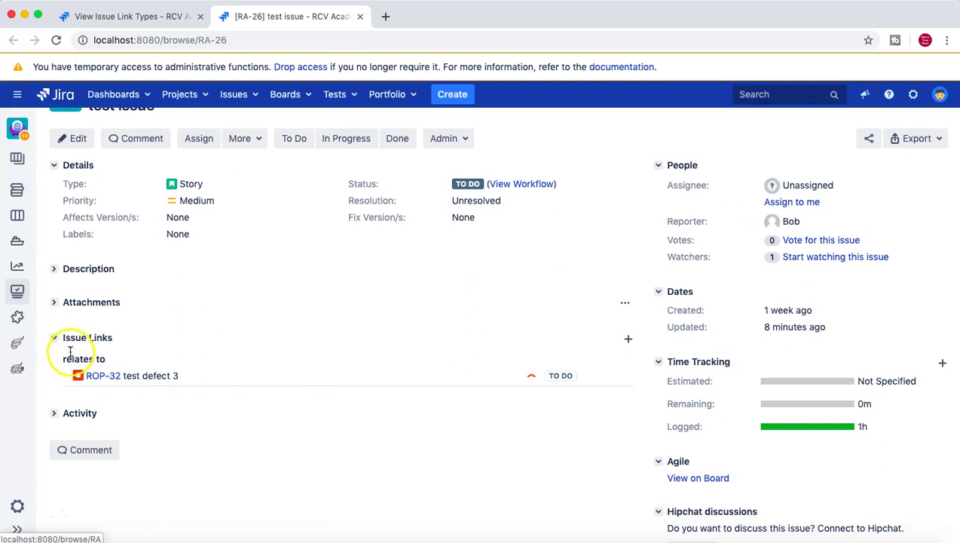
pyautogui.scroll(1, 196, 226)
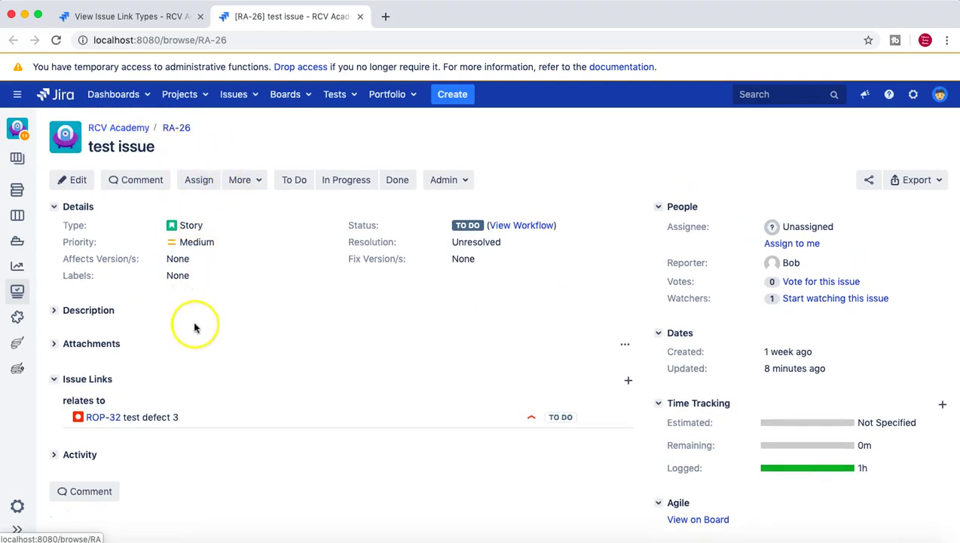
pyautogui.scroll(-1, 193, 376)
pyautogui.moveTo(61, 358); pyautogui.dragTo(112, 361)
pyautogui.click(167, 338)
pyautogui.click(111, 360)
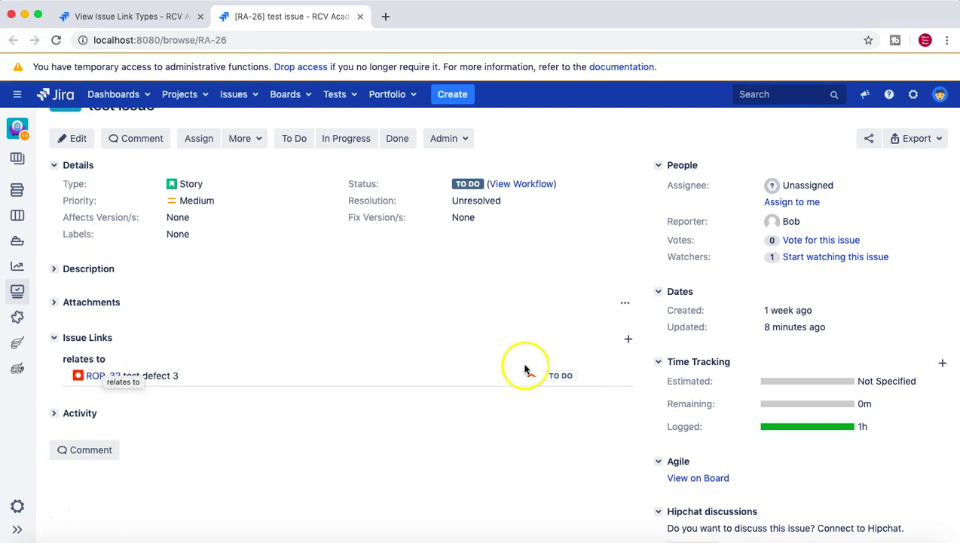
# - Link issue RA-26 to ROP-28 (Sample Test #2) with the relationship "is tested by"
pyautogui.click(630, 340)
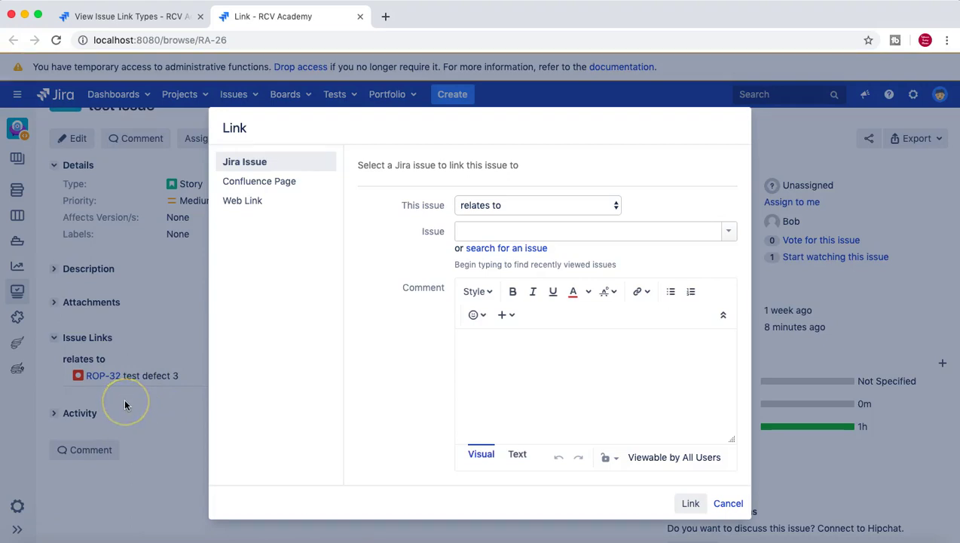
pyautogui.click(550, 206)
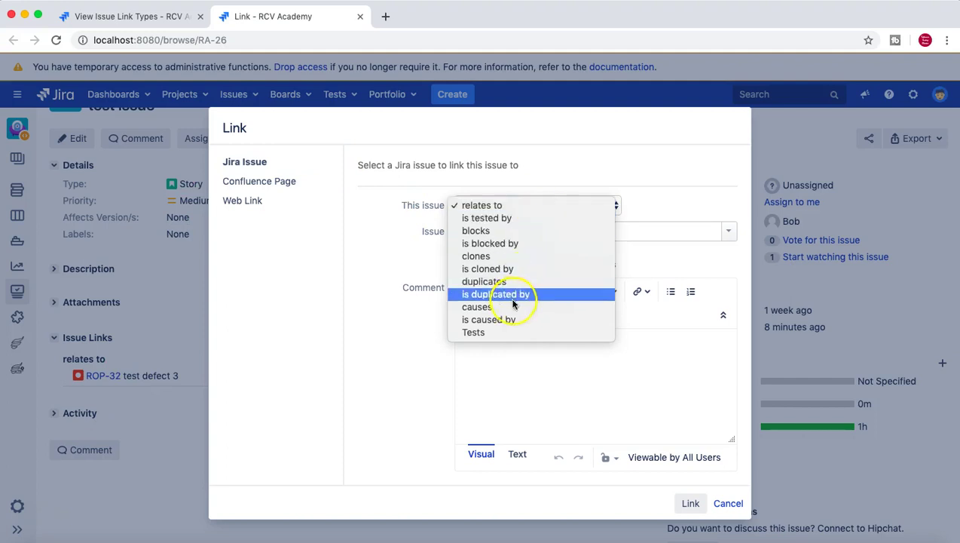
pyautogui.click(523, 220)
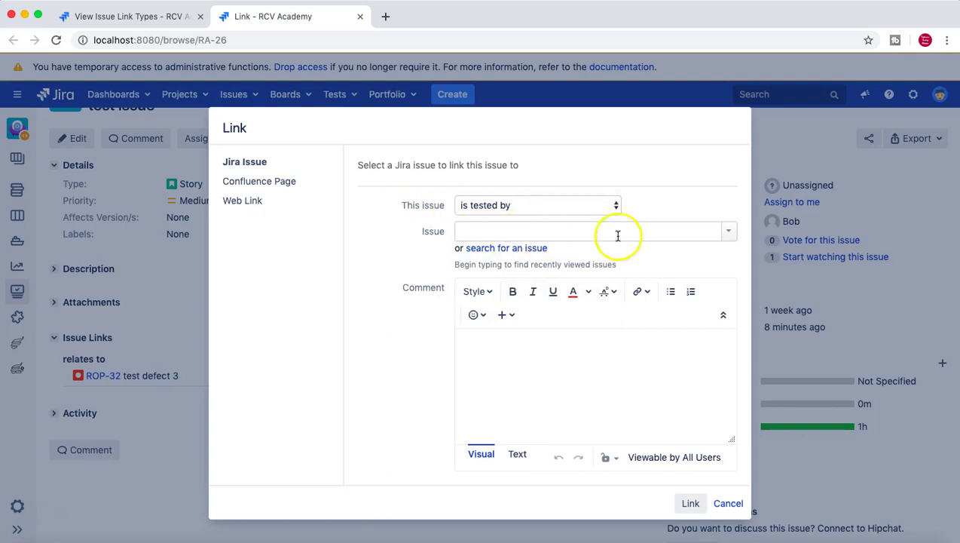
pyautogui.click(688, 226)
pyautogui.write('rop')
pyautogui.click(653, 272)
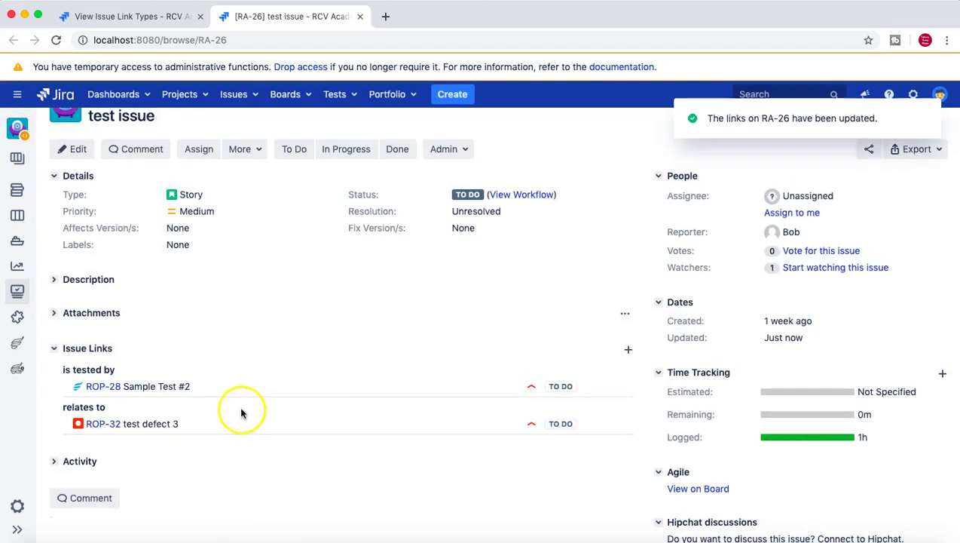
# - Examine how the "is tested by" and "relates to" links are grouped under Issue Links on RA-26
pyautogui.scroll(-1, 243, 410)
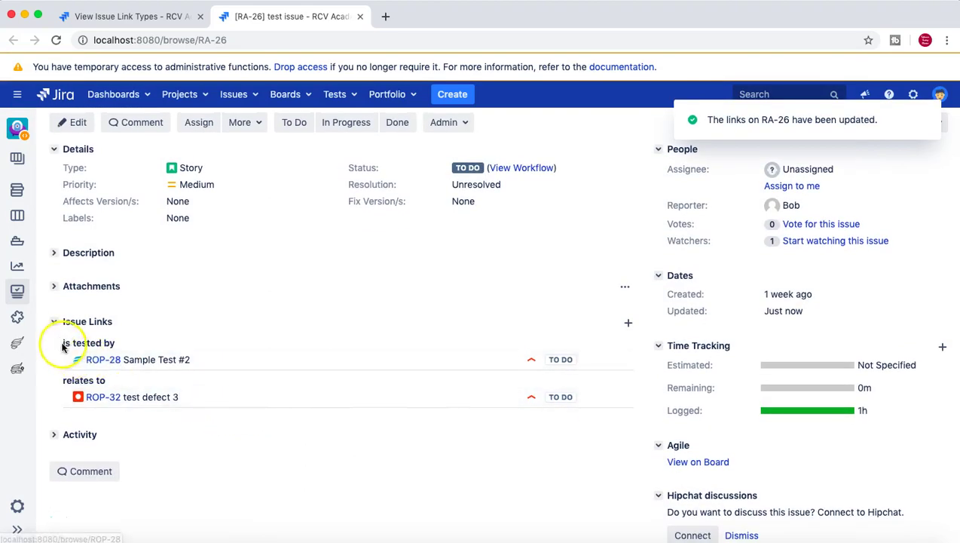
pyautogui.scroll(2, 181, 288)
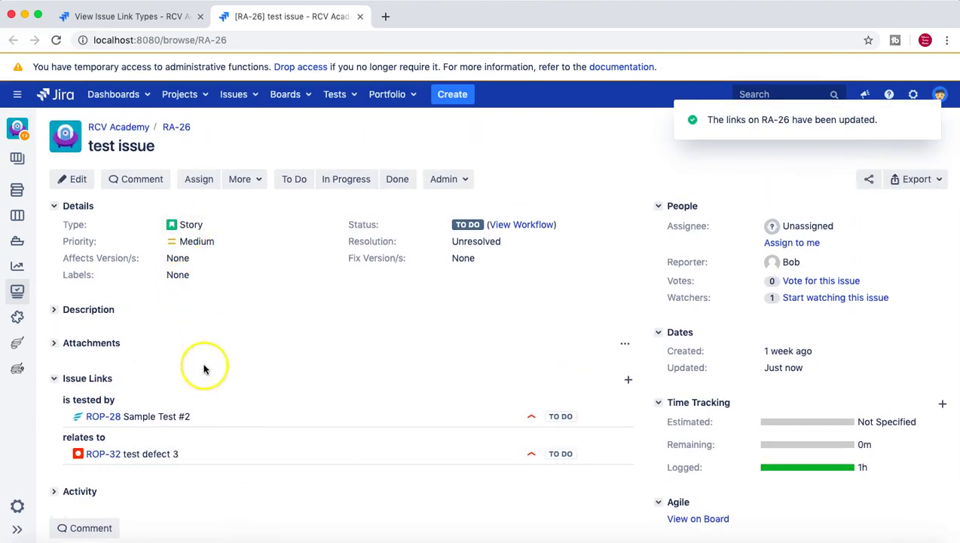
pyautogui.scroll(-1, 206, 364)
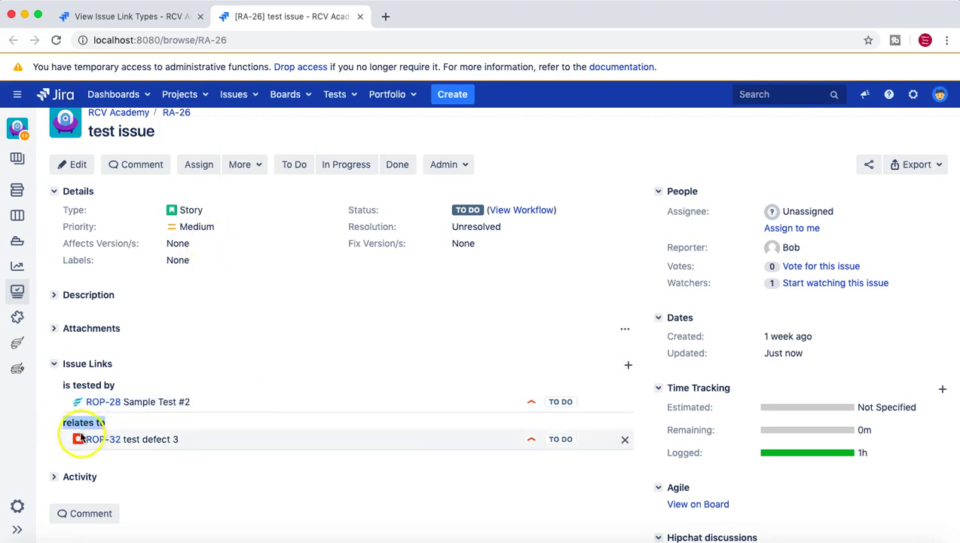
pyautogui.click(129, 467)
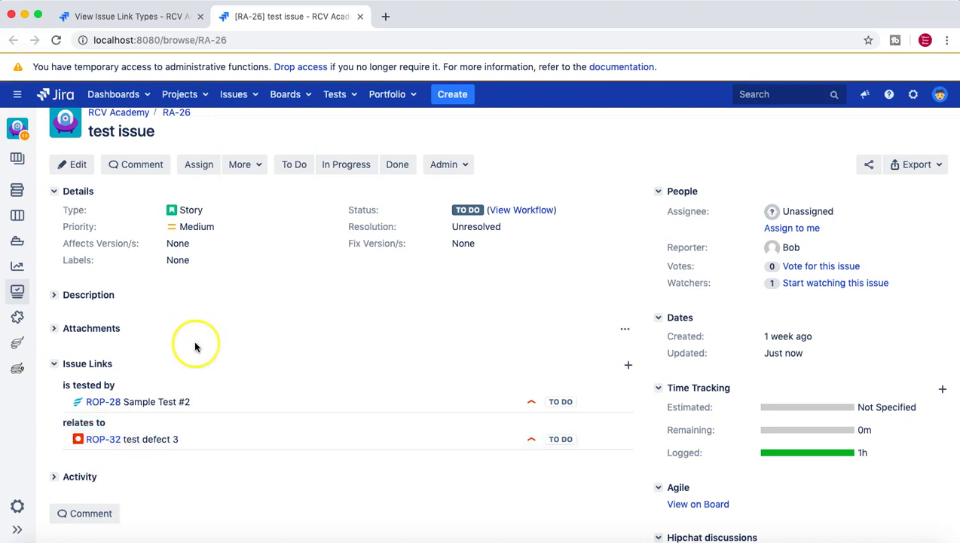
pyautogui.scroll(-1, 198, 346)
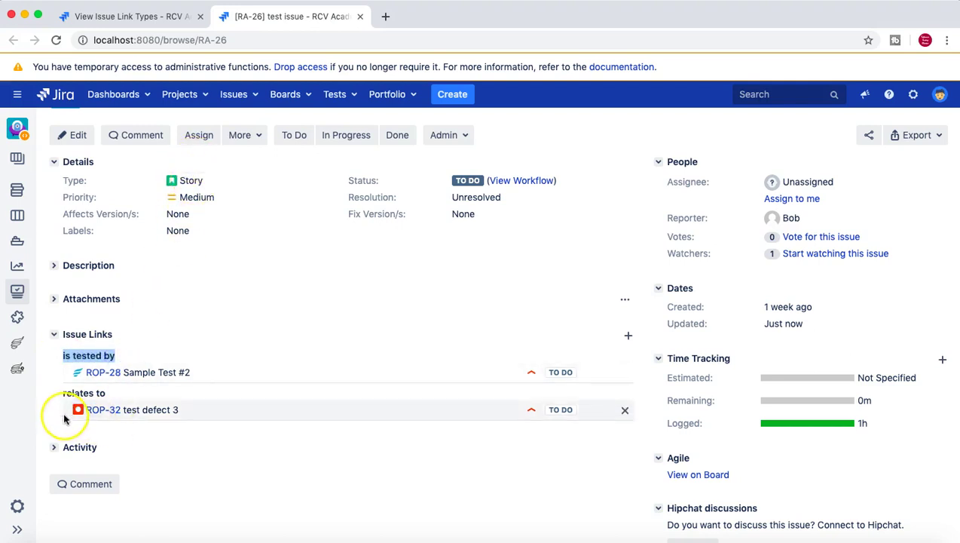
pyautogui.moveTo(62, 409); pyautogui.dragTo(154, 409)
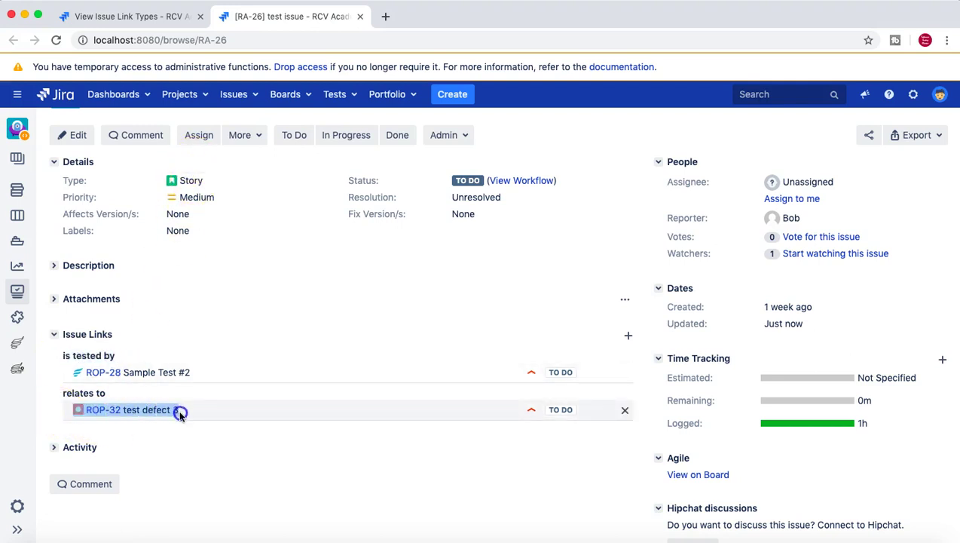
pyautogui.click(101, 434)
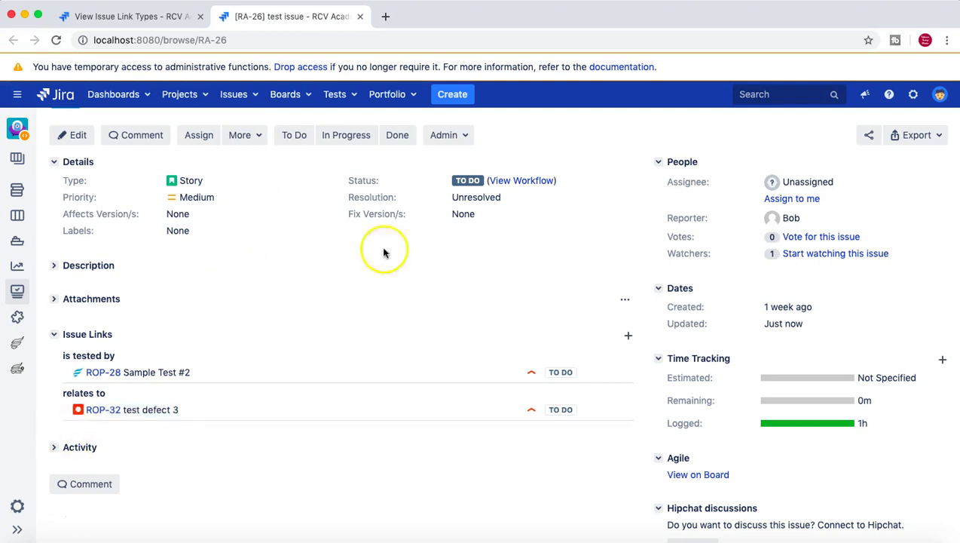
# - Link issue RA-26 to ROP-35 with the relationship "is blocked by"
pyautogui.click(628, 336)
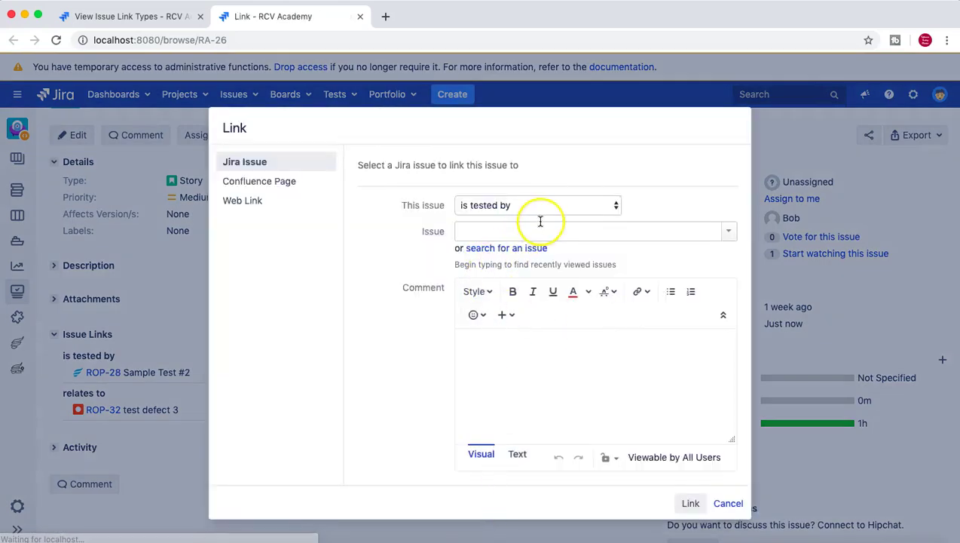
pyautogui.click(569, 211)
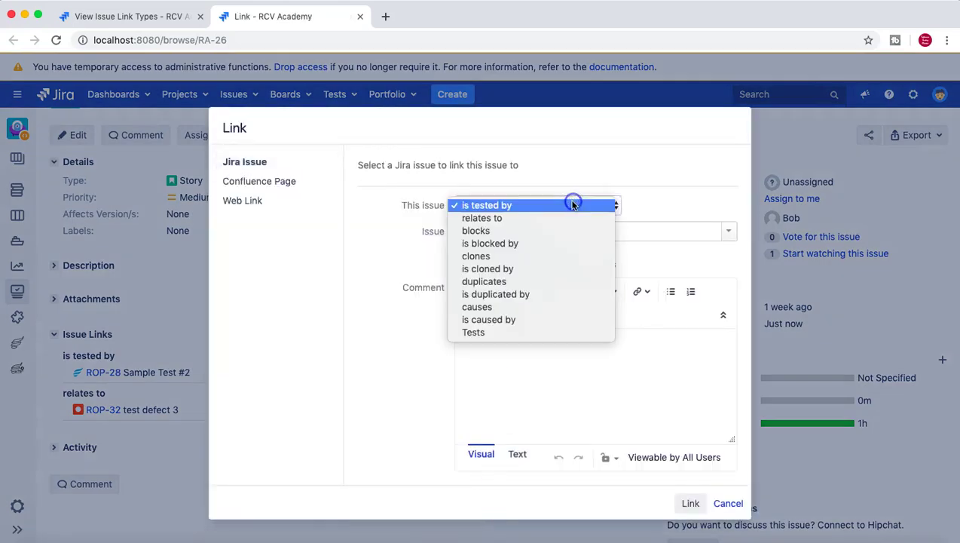
pyautogui.click(526, 244)
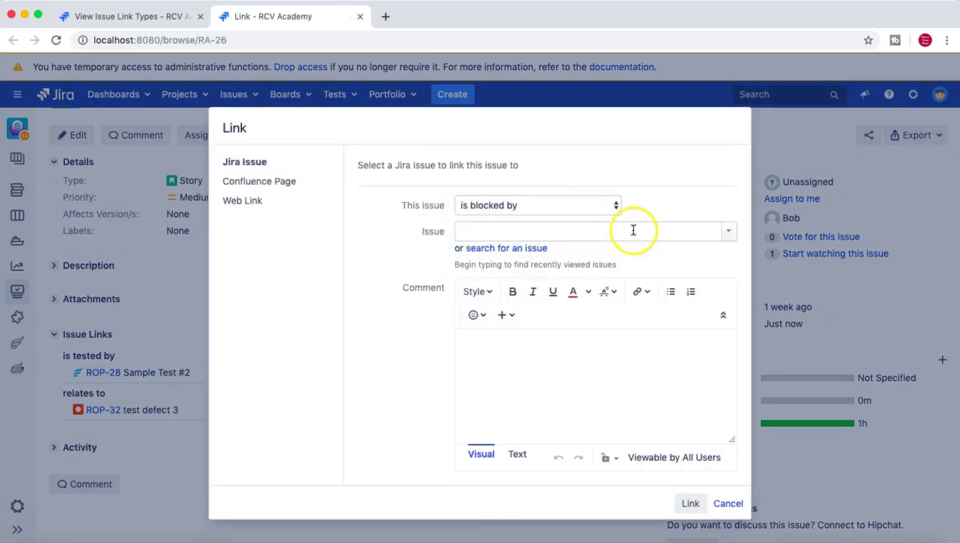
pyautogui.click(731, 234)
pyautogui.click(548, 322)
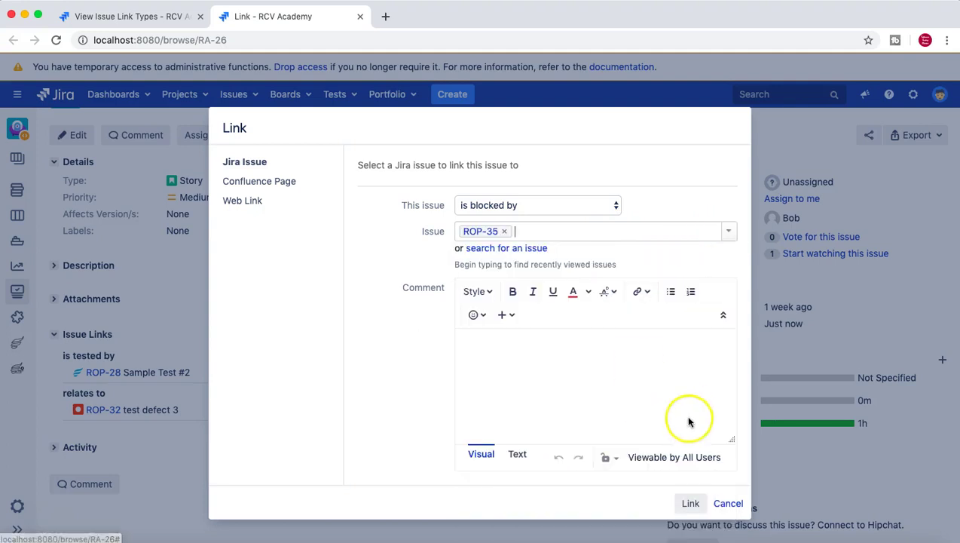
pyautogui.click(689, 503)
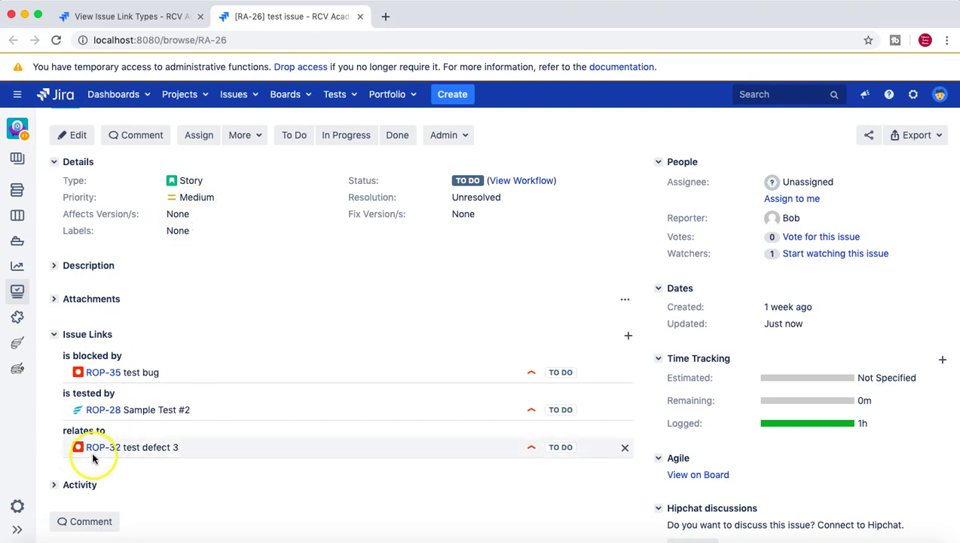
# - Go back to the issue linking settings and review the link types and the form for adding new ones
pyautogui.scroll(-1, 212, 435)
pyautogui.scroll(2, 212, 435)
pyautogui.click(143, 16)
pyautogui.scroll(-2, 365, 429)
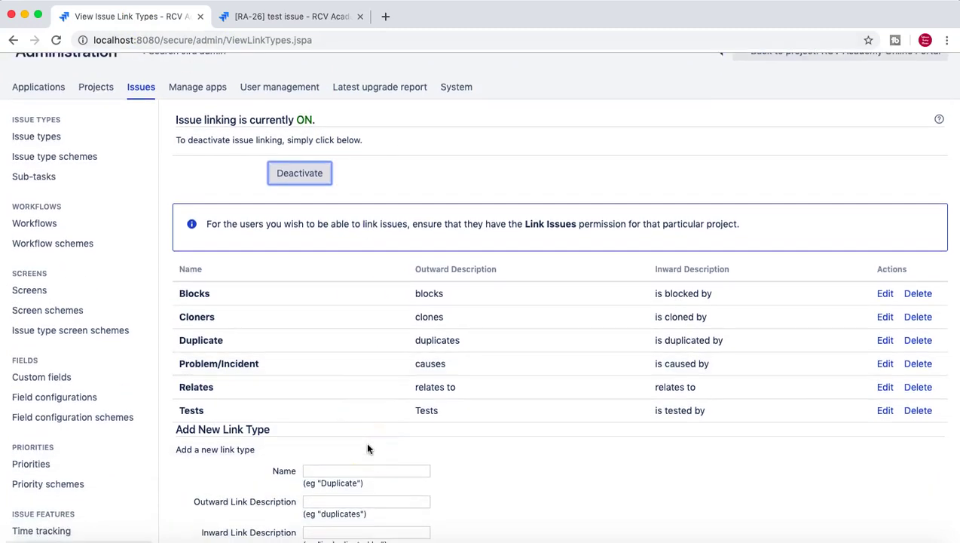
pyautogui.scroll(-3, 467, 433)
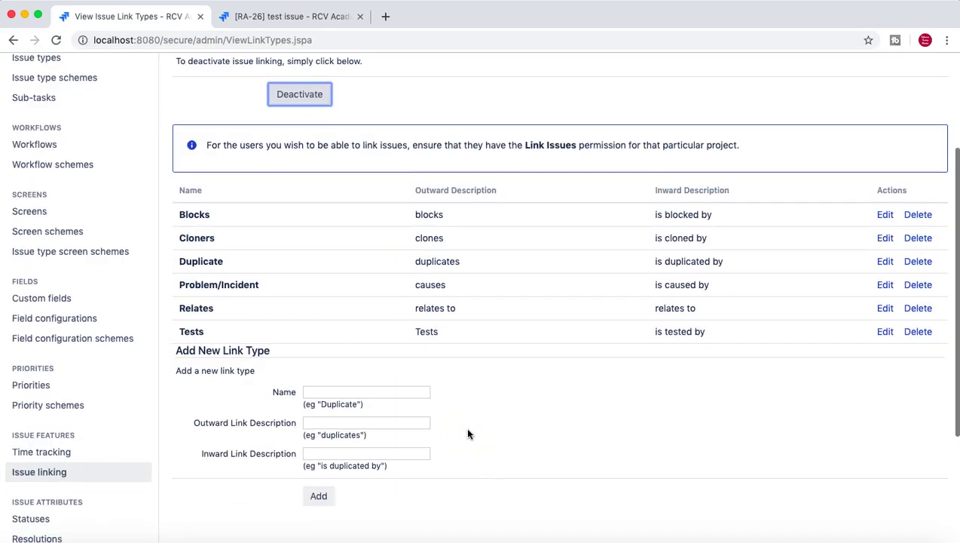
pyautogui.scroll(4, 468, 434)
pyautogui.scroll(1, 460, 422)
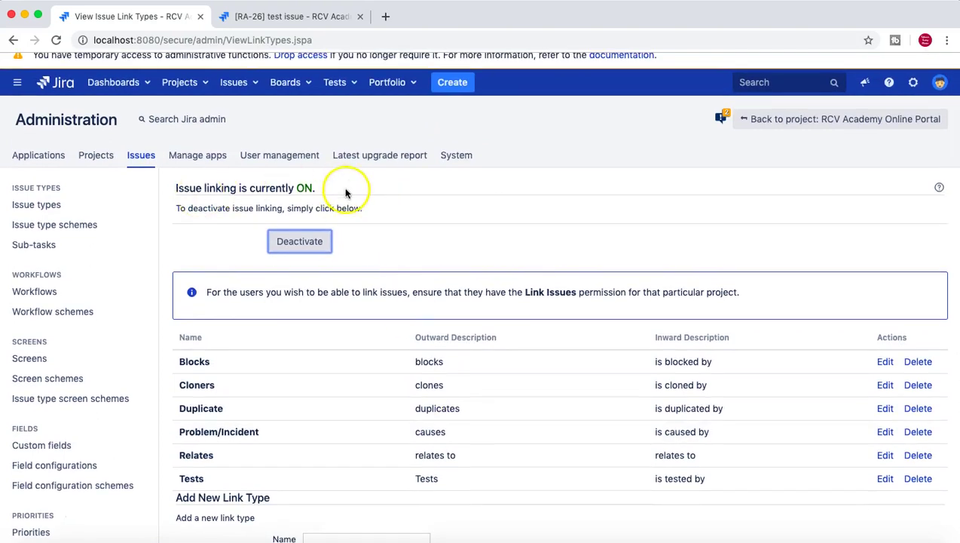
pyautogui.scroll(-4, 423, 229)
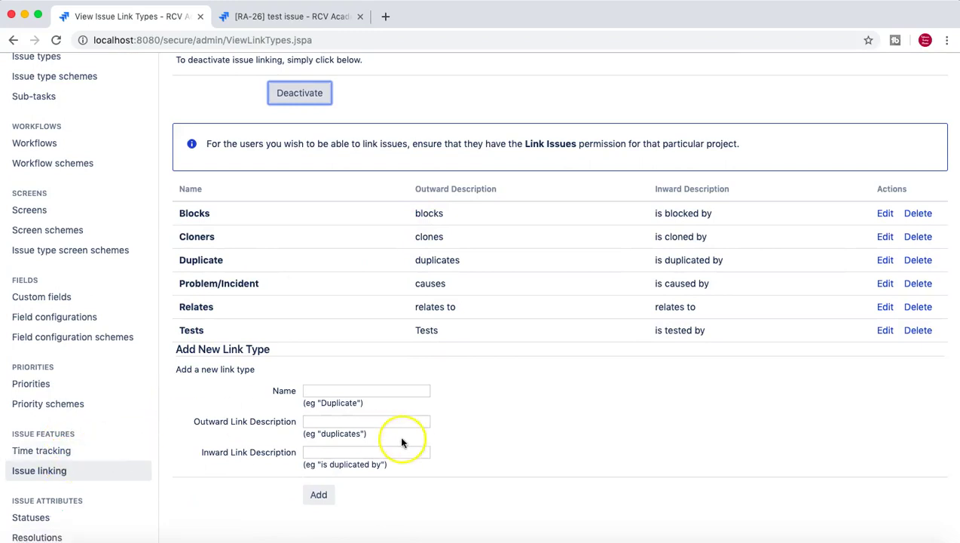
pyautogui.scroll(-1, 535, 449)
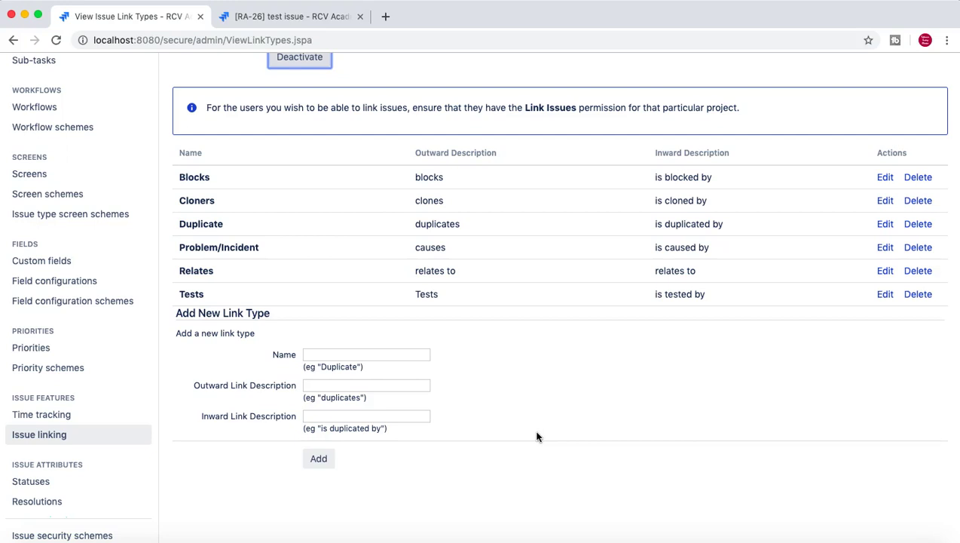
pyautogui.scroll(-3, 536, 436)
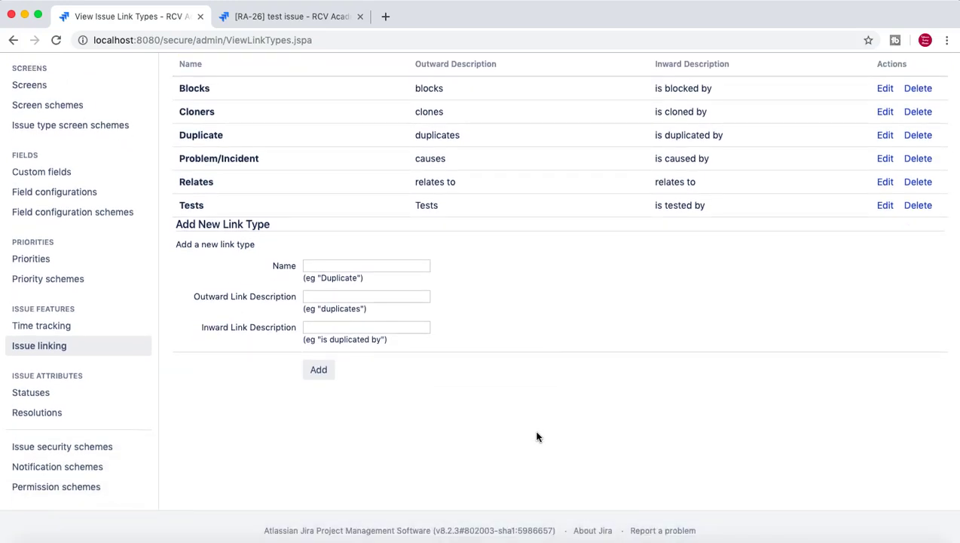